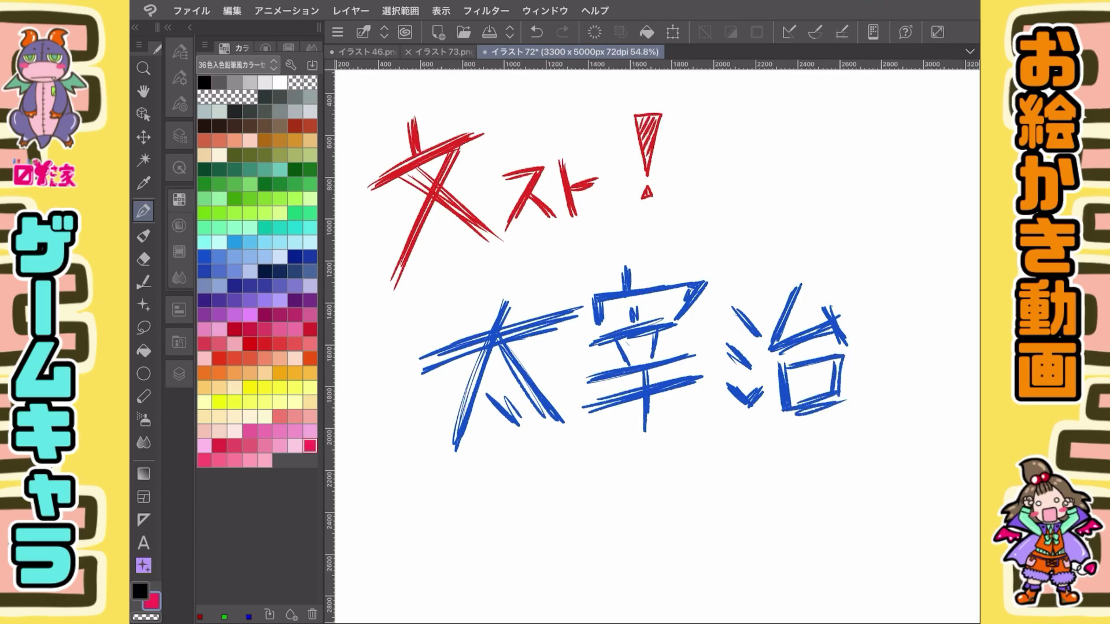
Handwrite another line of lettering beneath the blue 太宰治 title
left_click_drag(555, 497, 694, 514)
left_click_drag(723, 511, 847, 492)
left_click_drag(878, 434, 863, 523)
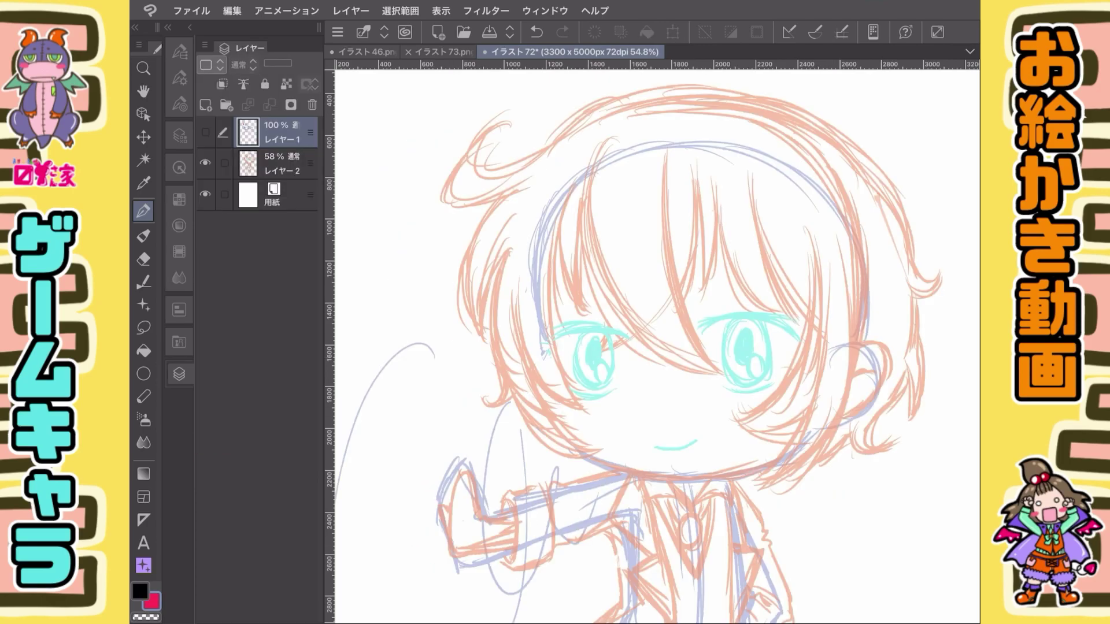
Ink the long central bangs and the strands beside them over the sketch in black with the ざらつきペン at size 30
left_click_drag(399, 347, 480, 260)
key("ctrl+z")
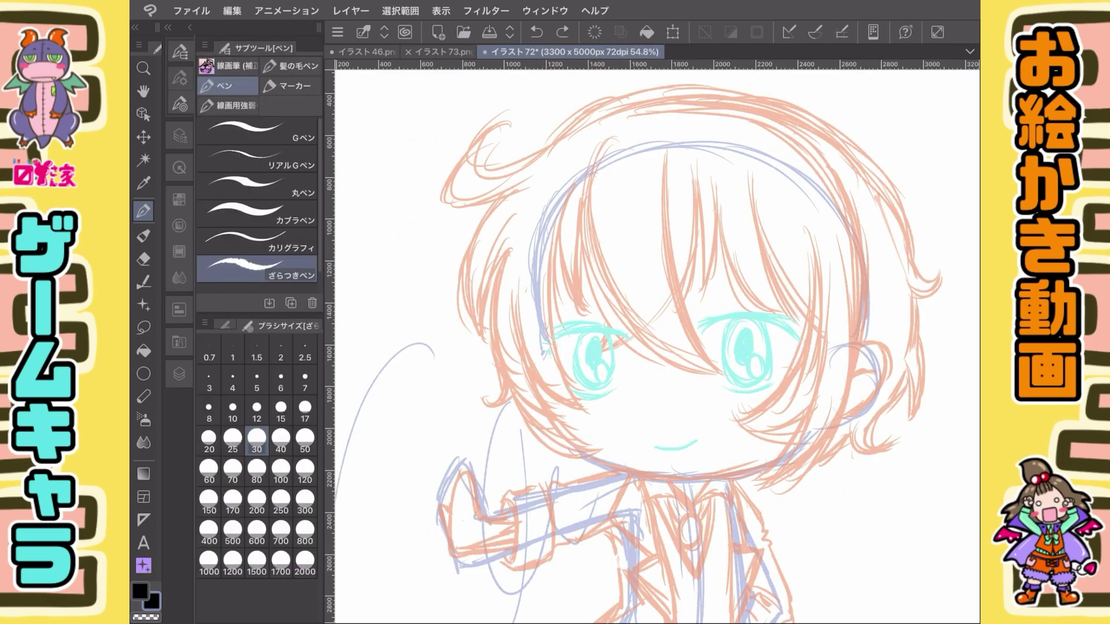
left_click_drag(592, 146, 726, 380)
left_click_drag(673, 204, 724, 378)
key("ctrl+z")
mouse_move(698, 179)
left_mouse_down()
mouse_move(688, 286)
mouse_move(720, 230)
mouse_move(807, 319)
left_mouse_up()
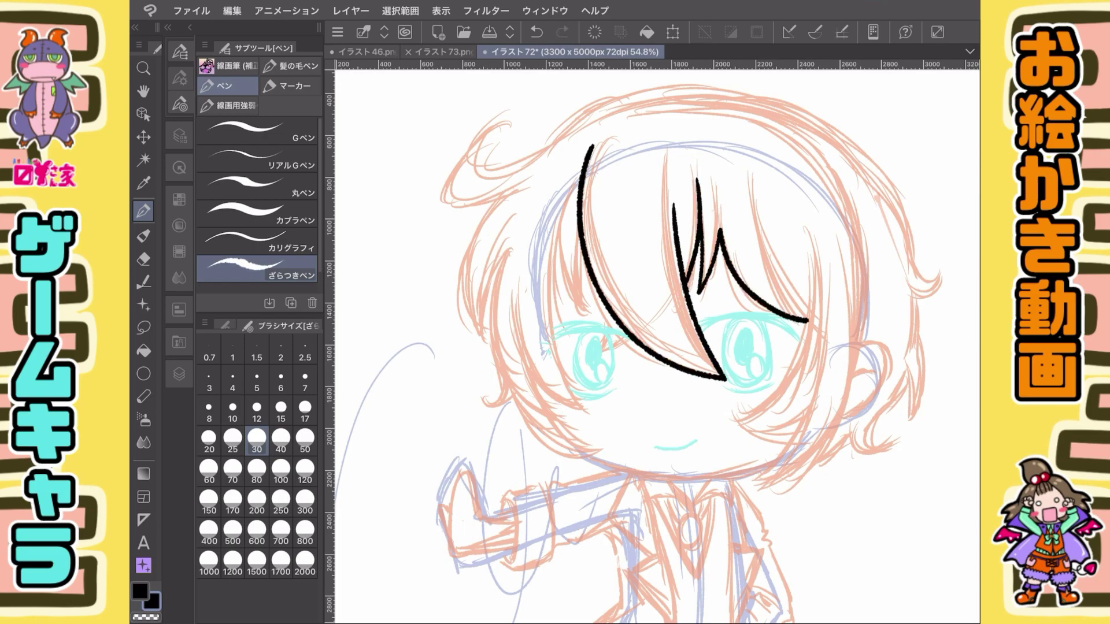
Ink the bangs and long side locks on the right side of the face, down to the curved tips at the jaw
left_click_drag(769, 242, 806, 318)
mouse_move(813, 250)
left_mouse_down()
mouse_move(753, 405)
mouse_move(821, 345)
left_mouse_up()
left_click_drag(808, 415, 781, 486)
mouse_move(845, 188)
left_mouse_down()
mouse_move(829, 445)
mouse_move(804, 483)
left_mouse_up()
Ink the pointed strands and side locks framing the left side of the face
left_click_drag(580, 234, 590, 311)
mouse_move(560, 218)
left_mouse_down()
mouse_move(591, 313)
mouse_move(604, 419)
left_mouse_up()
key("ctrl+z")
mouse_move(522, 332)
left_mouse_down()
mouse_move(555, 410)
mouse_move(602, 417)
left_mouse_up()
key("ctrl+z")
left_click_drag(541, 399, 604, 446)
Ink the outer hair silhouette from the left strands over the crown to the right ends, including the ear
left_click_drag(498, 272, 488, 399)
left_click_drag(506, 254, 482, 318)
left_click_drag(503, 196, 491, 338)
mouse_move(503, 200)
left_mouse_down()
mouse_move(536, 152)
mouse_move(665, 87)
mouse_move(738, 84)
mouse_move(846, 135)
mouse_move(897, 198)
left_mouse_up()
key("ctrl+z")
mouse_move(848, 137)
left_mouse_down()
mouse_move(944, 265)
mouse_move(928, 296)
mouse_move(922, 381)
mouse_move(899, 439)
left_mouse_up()
left_click_drag(861, 379, 850, 410)
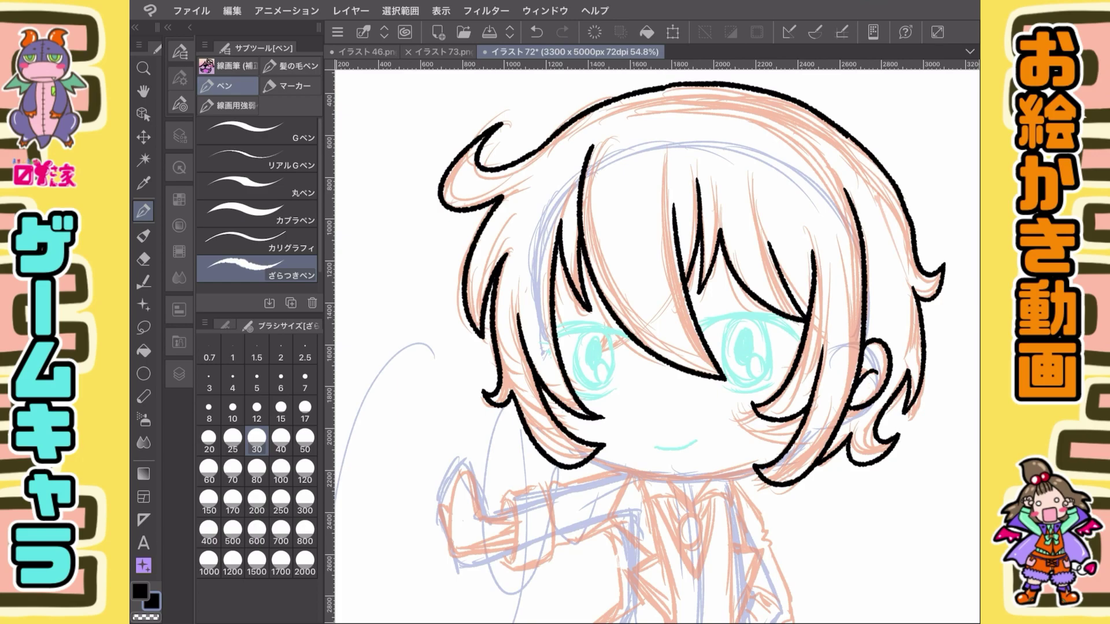
Ink the curved jawline between the left and right side locks
key("ctrl+z")
left_click_drag(604, 458, 754, 468)
key("ctrl+z")
left_click_drag(607, 462, 755, 471)
Ink the coat's front edges and the vest's V-shaped neckline below the chin
scroll(653, 341, "down", 5)
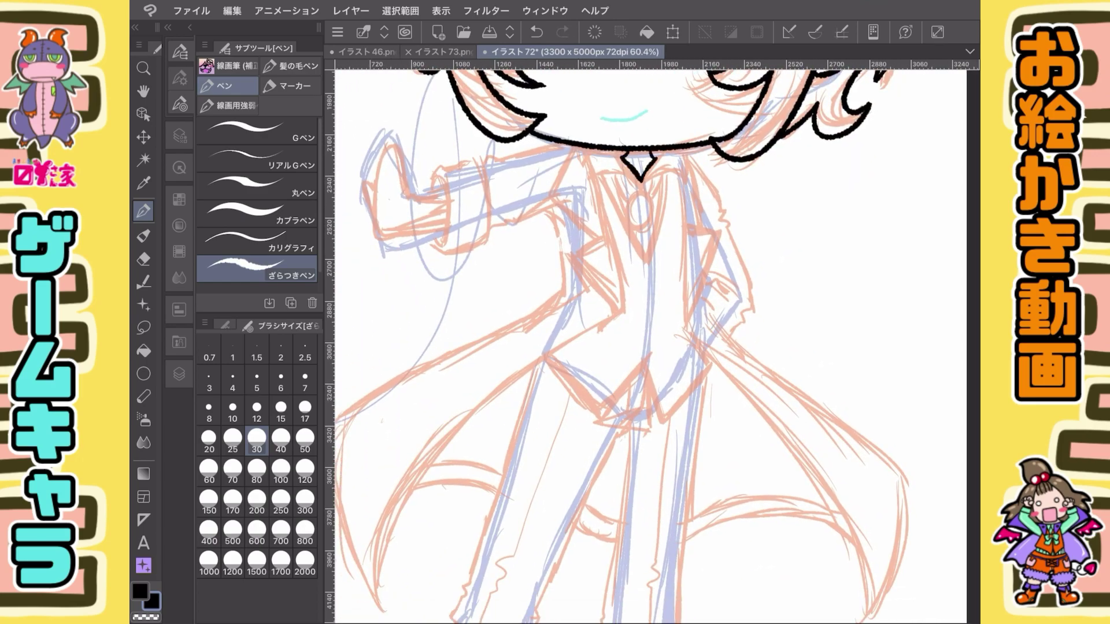
left_click_drag(586, 149, 627, 306)
left_click_drag(678, 152, 685, 316)
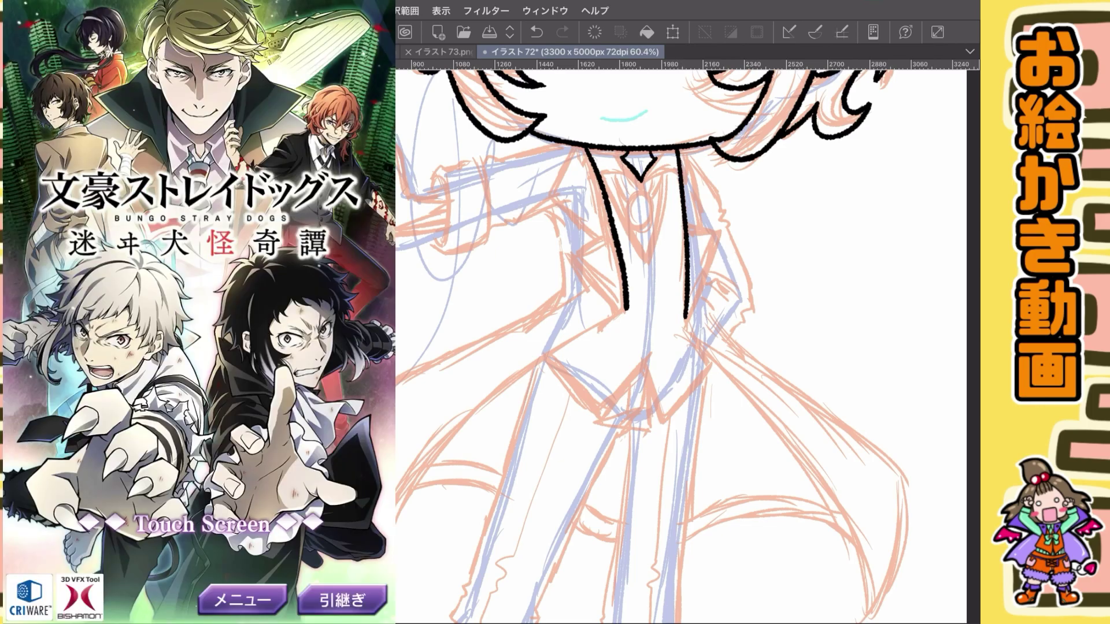
mouse_move(609, 153)
left_mouse_down()
mouse_move(646, 259)
mouse_move(664, 194)
left_mouse_up()
left_click_drag(665, 152, 676, 152)
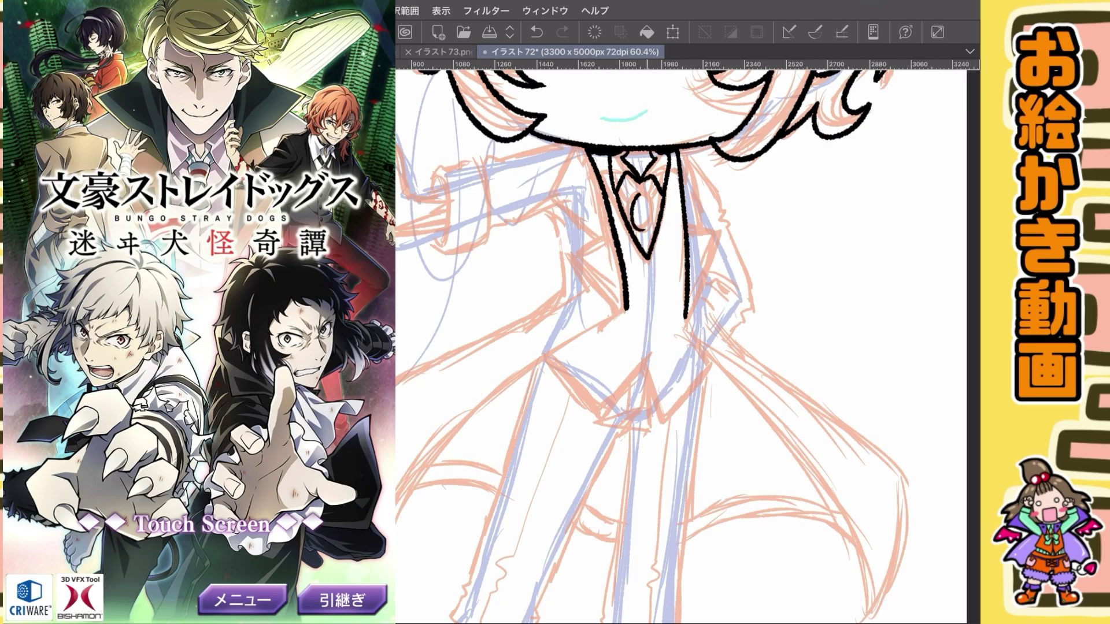
Ink the tie with its oval brooch, both pointed coat lapels and the right shoulder line
left_click_drag(621, 185, 627, 198)
mouse_move(624, 178)
left_mouse_down()
mouse_move(634, 206)
mouse_move(626, 310)
left_mouse_up()
left_click_drag(715, 220, 685, 314)
left_click_drag(578, 148, 585, 233)
key("ctrl+z")
mouse_move(690, 149)
left_mouse_down()
mouse_move(709, 224)
mouse_move(709, 215)
left_mouse_up()
left_click_drag(703, 163, 765, 280)
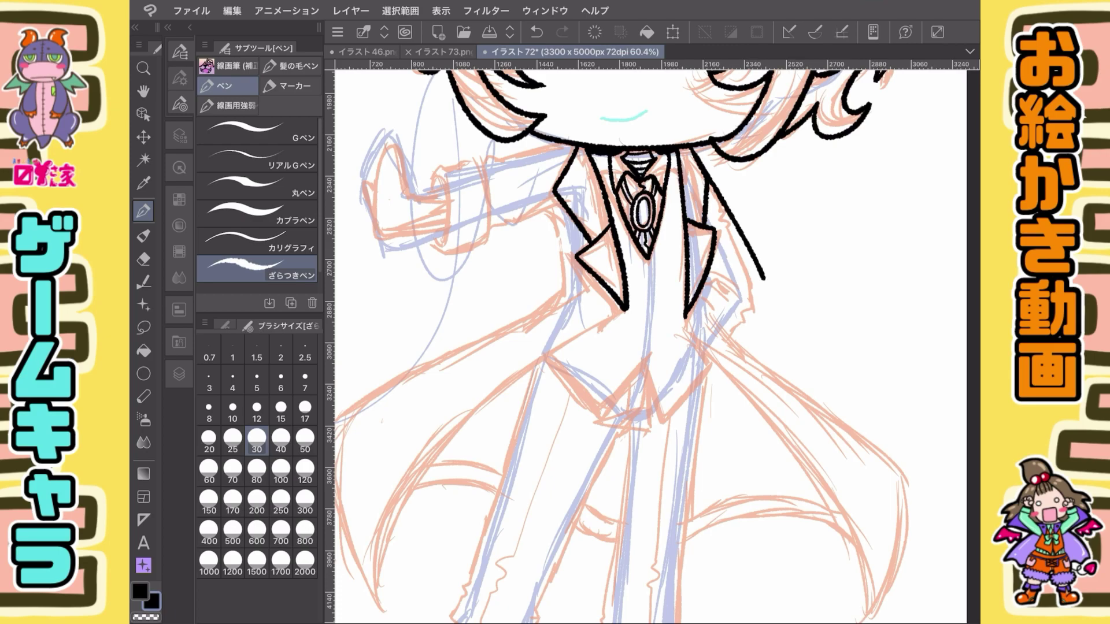
Ink the outlines of both flared coat tails from the waist to their pointed tips
scroll(651, 341, "down", 5)
left_click_drag(646, 175, 403, 487)
left_click_drag(346, 298, 403, 487)
left_click_drag(593, 159, 347, 296)
scroll(651, 341, "up", 2)
left_click_drag(575, 111, 601, 196)
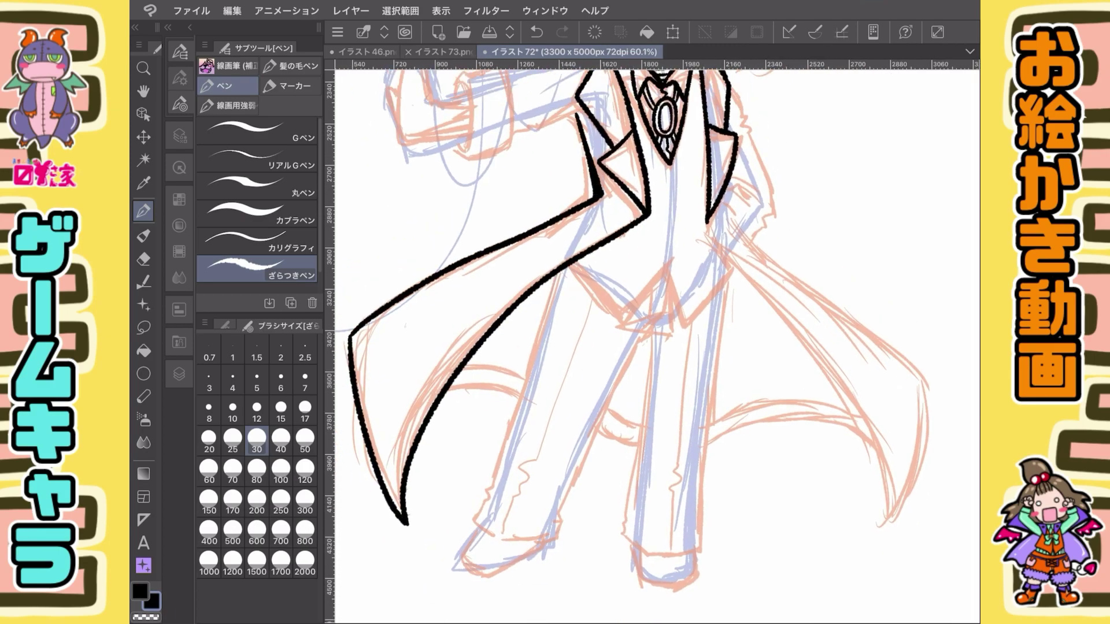
left_click_drag(707, 222, 884, 524)
mouse_move(724, 166)
left_mouse_down()
mouse_move(819, 292)
mouse_move(884, 523)
left_mouse_up()
Ink the vest hem, both trouser legs with their creases, and the shoes
mouse_move(570, 267)
left_mouse_down()
mouse_move(738, 267)
mouse_move(497, 539)
mouse_move(558, 543)
left_mouse_up()
left_click_drag(665, 280, 556, 541)
left_click_drag(592, 298, 501, 537)
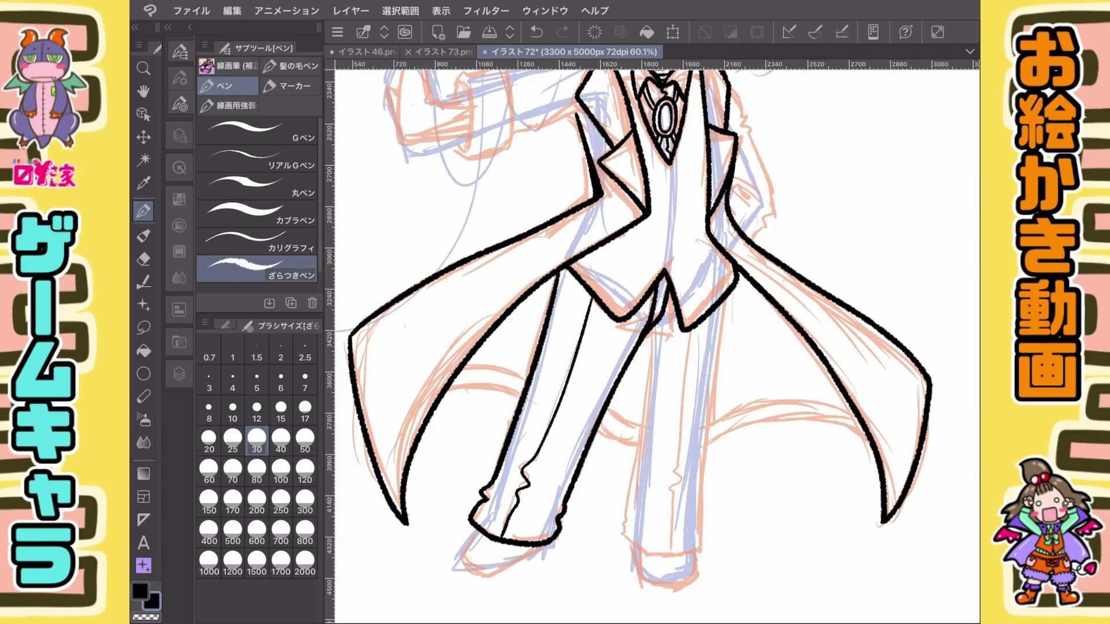
left_click_drag(654, 331, 618, 532)
left_click_drag(617, 532, 700, 551)
left_click_drag(733, 293, 701, 549)
left_click_drag(480, 535, 529, 549)
mouse_move(636, 553)
left_mouse_down()
mouse_move(677, 592)
mouse_move(700, 555)
left_mouse_up()
left_click_drag(694, 330, 677, 552)
Ink the double curved lines of the coat's back hem behind and beside the legs
left_click_drag(441, 403, 522, 379)
left_click_drag(591, 448, 633, 466)
left_click_drag(714, 442, 871, 443)
left_click_drag(454, 380, 528, 373)
left_click_drag(598, 430, 636, 447)
Finish the bent right arm's elbow and ink the cuff and sleeve of the outstretched left arm
key("ctrl+0")
scroll(654, 289, "up", 5)
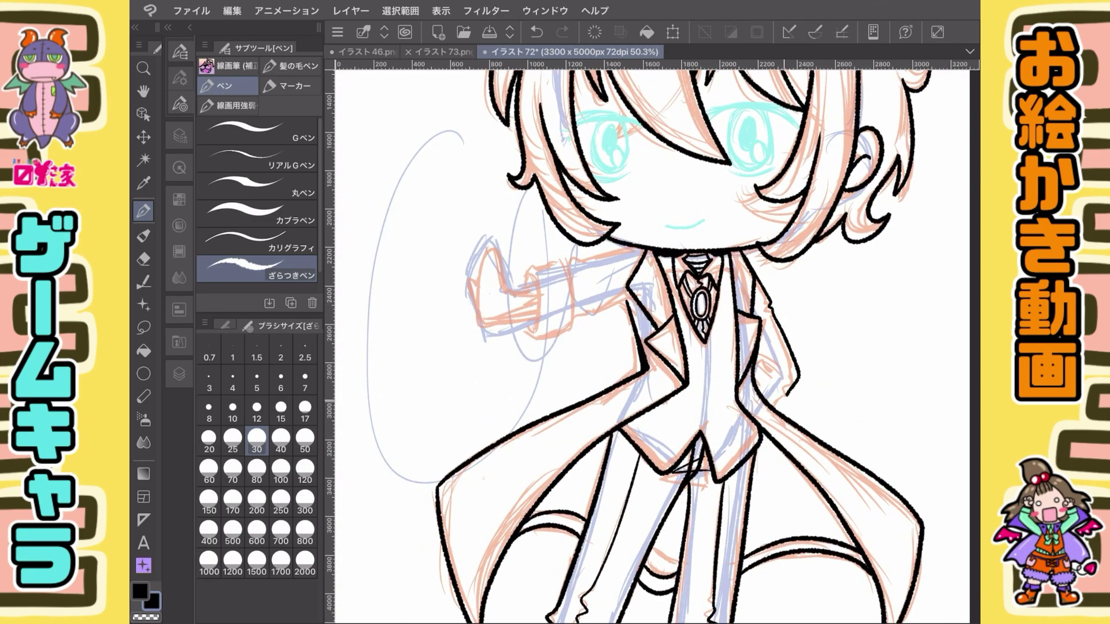
left_click_drag(790, 392, 778, 412)
left_click_drag(536, 267, 540, 334)
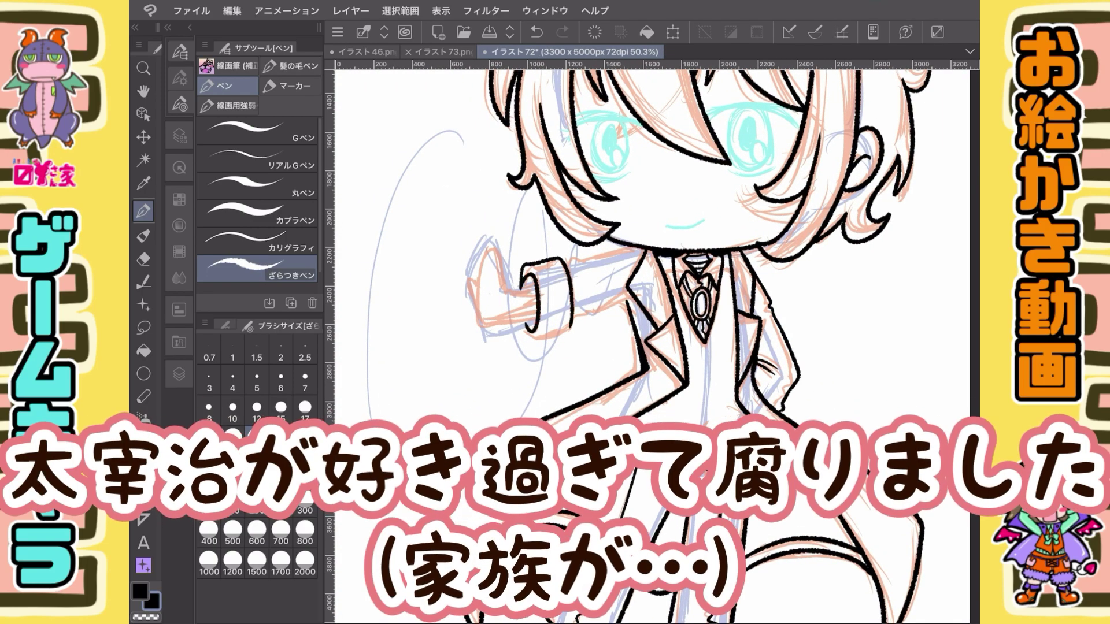
left_click_drag(540, 272, 576, 262)
left_click_drag(541, 318, 572, 306)
key("ctrl+z")
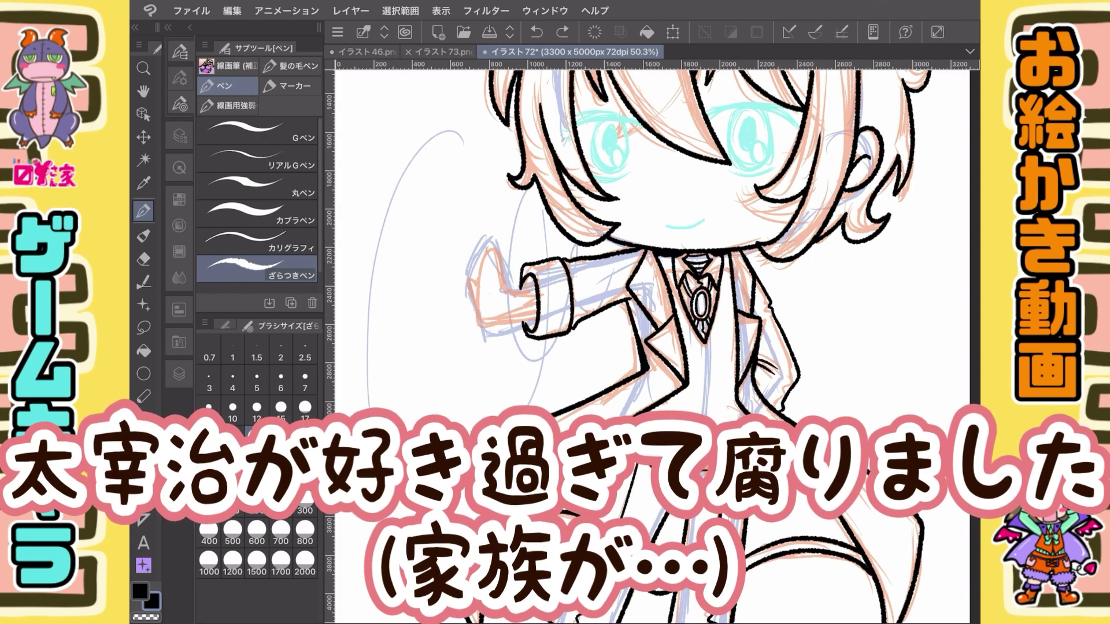
Ink the outstretched hand with its raised thumb and folded fingers
left_click_drag(486, 289, 505, 286)
mouse_move(479, 321)
left_mouse_down()
mouse_move(519, 289)
mouse_move(523, 324)
left_mouse_up()
key("ctrl+z")
left_click_drag(467, 289, 476, 315)
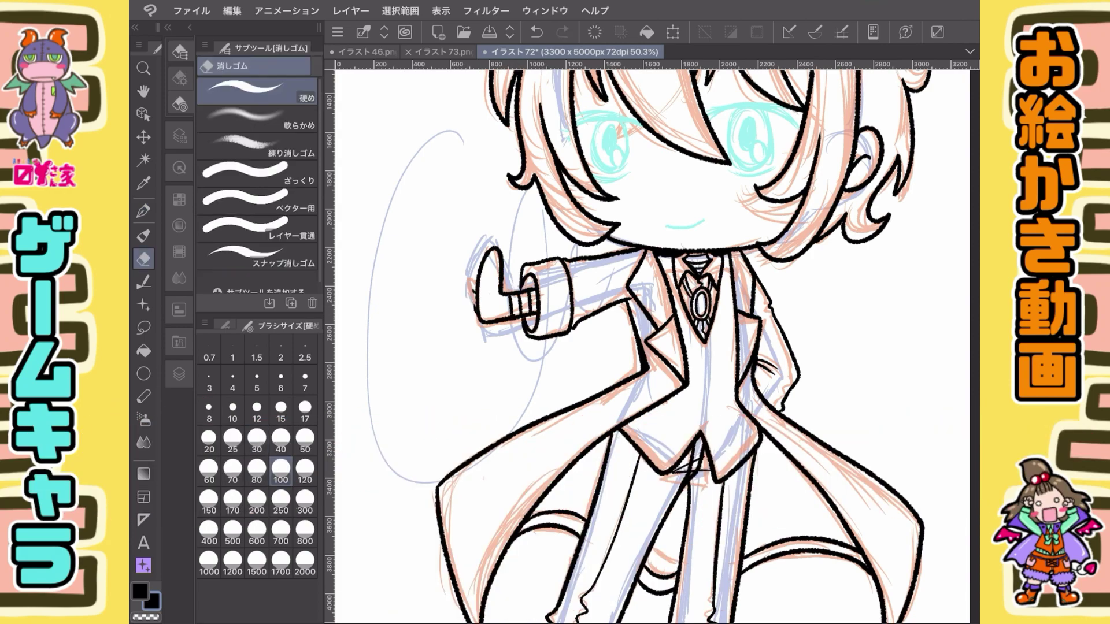
Draw the large looping bandage beside the outstretched hand on the new layer レイヤー4
key("F7")
scroll(653, 341, "up", 2)
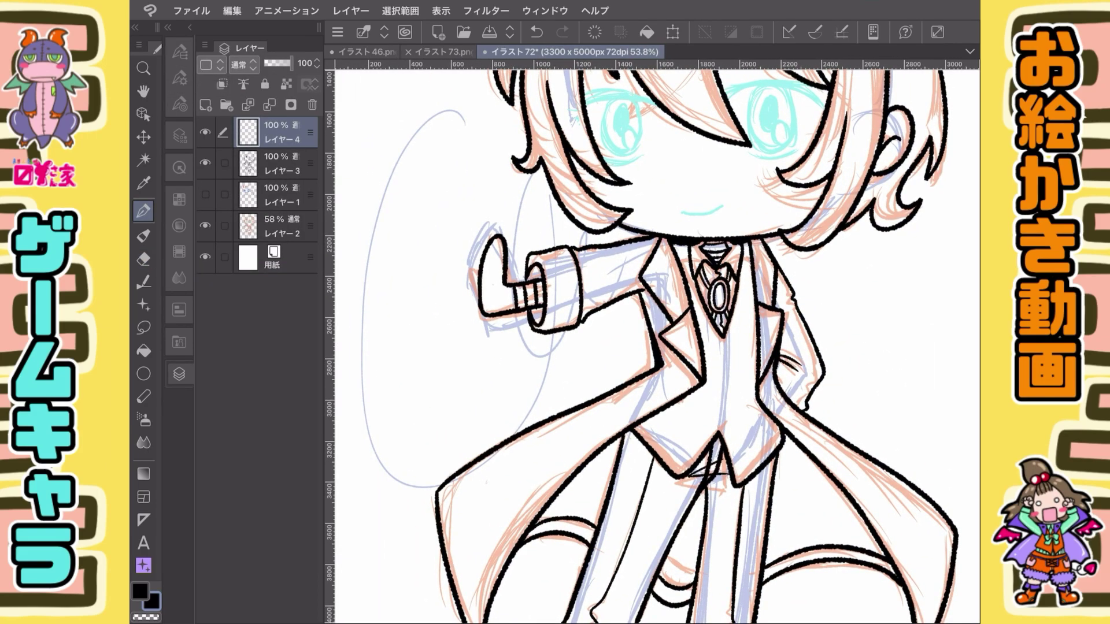
mouse_move(391, 179)
left_mouse_down()
mouse_move(463, 134)
mouse_move(364, 358)
mouse_move(428, 491)
left_mouse_up()
left_click_drag(399, 144, 347, 382)
key("ctrl+z")
key("ctrl+z")
key("ctrl+z")
key("ctrl+z")
mouse_move(434, 118)
left_mouse_down()
mouse_move(463, 145)
mouse_move(362, 387)
mouse_move(451, 509)
mouse_move(555, 334)
left_mouse_up()
key("ctrl+z")
mouse_move(451, 134)
left_mouse_down()
mouse_move(399, 222)
mouse_move(416, 508)
mouse_move(542, 331)
left_mouse_up()
Ink the smaller bandage loops passing around the outstretched hand and hanging below it
mouse_move(540, 171)
left_mouse_down()
mouse_move(539, 324)
mouse_move(505, 243)
mouse_move(508, 270)
left_mouse_up()
key("ctrl+z")
left_click_drag(503, 315, 527, 381)
left_click_drag(564, 332, 548, 377)
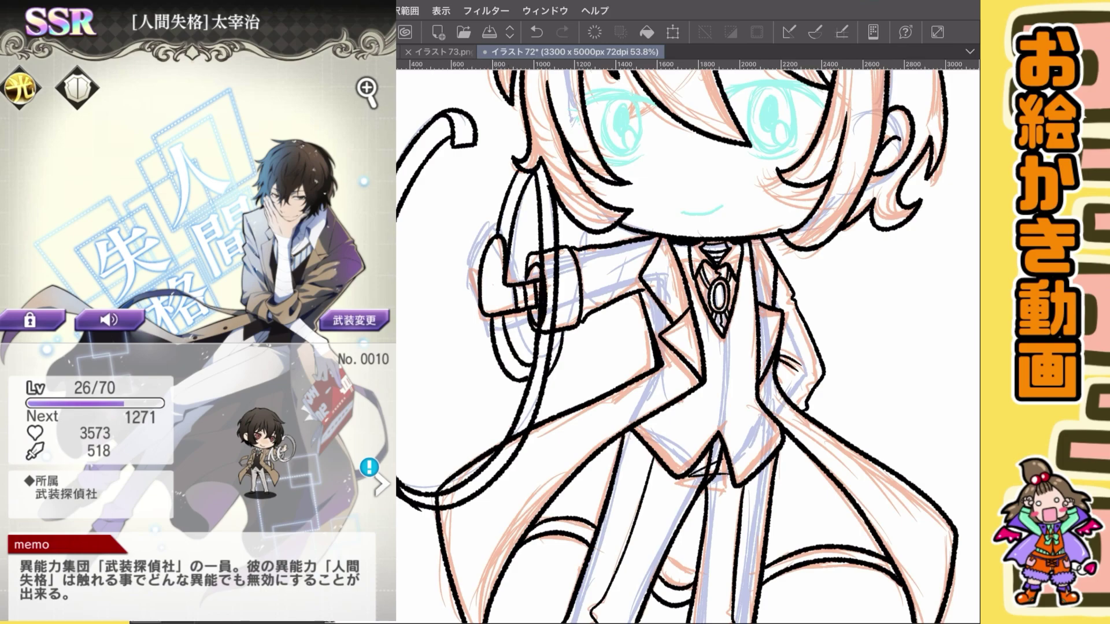
key("ctrl+z")
mouse_move(490, 316)
left_mouse_down()
mouse_move(511, 383)
mouse_move(527, 386)
left_mouse_up()
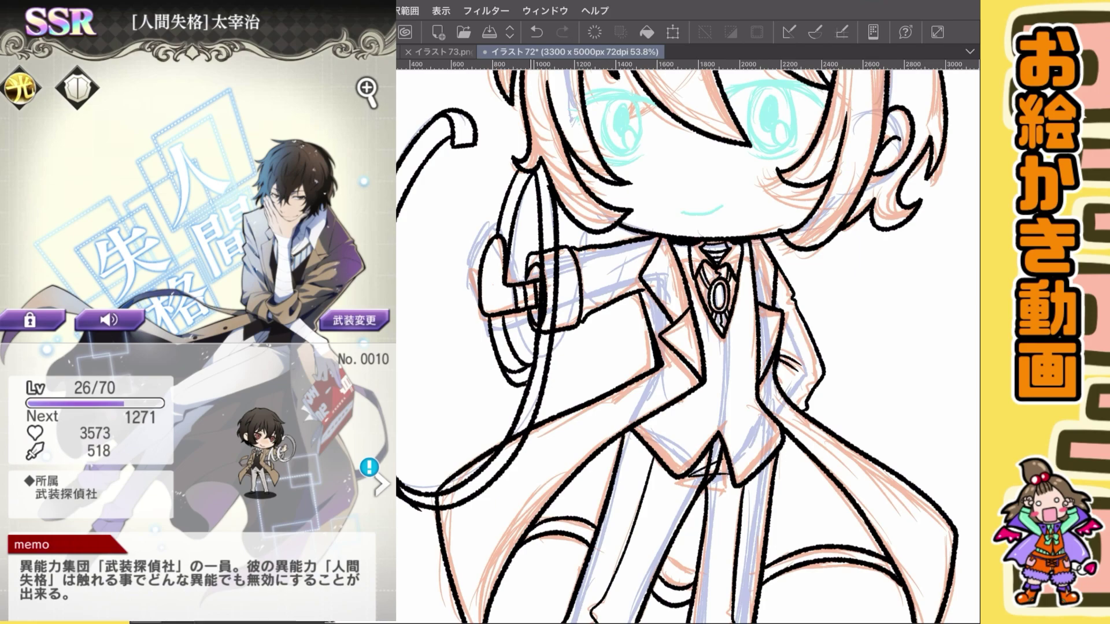
Ink the bandage strip draped over the outstretched forearm with its hanging end
mouse_move(585, 250)
left_mouse_down()
mouse_move(570, 325)
mouse_move(583, 341)
left_mouse_up()
mouse_move(613, 247)
left_mouse_down()
mouse_move(624, 343)
mouse_move(608, 347)
left_mouse_up()
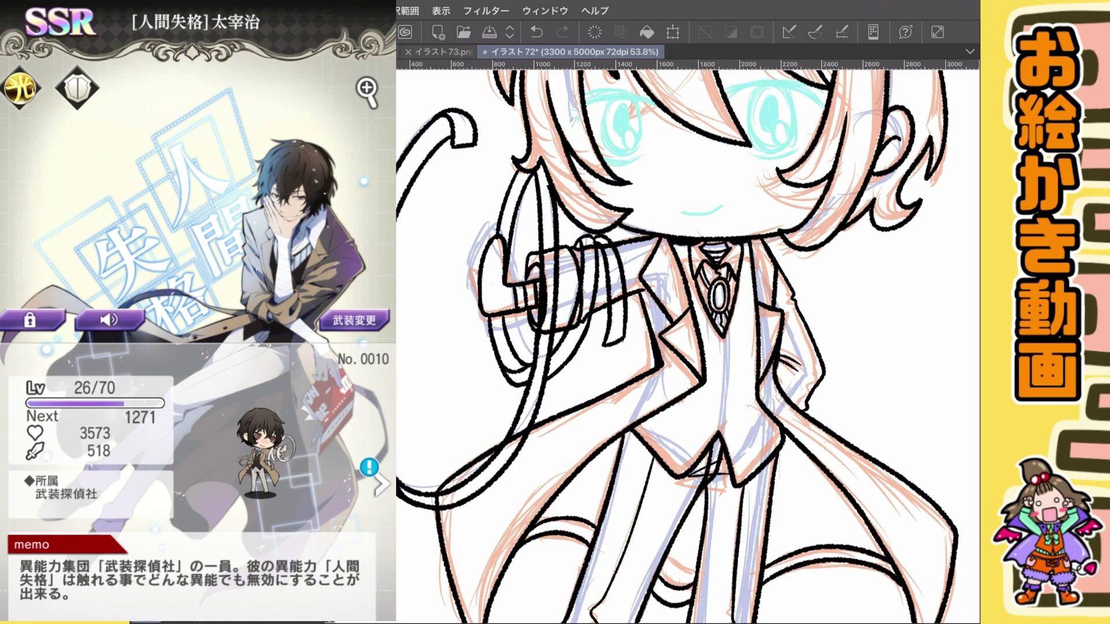
key("ctrl+z")
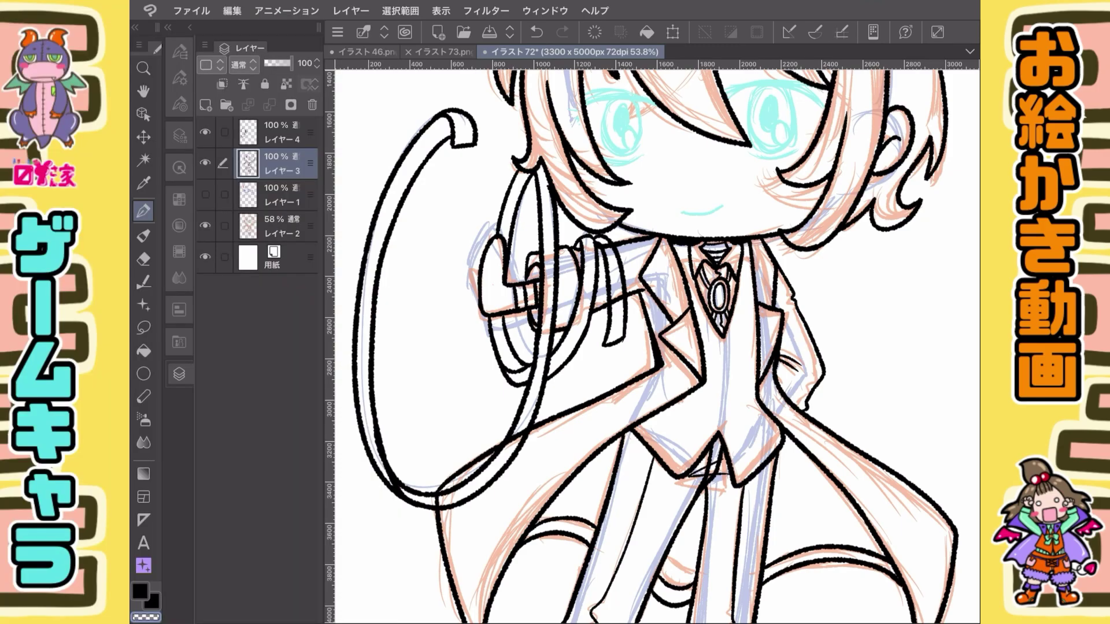
scroll(653, 341, "down", 3)
left_click_drag(808, 237, 850, 289)
key("ctrl+z")
mouse_move(833, 243)
left_mouse_down()
mouse_move(812, 324)
mouse_move(855, 282)
left_mouse_up()
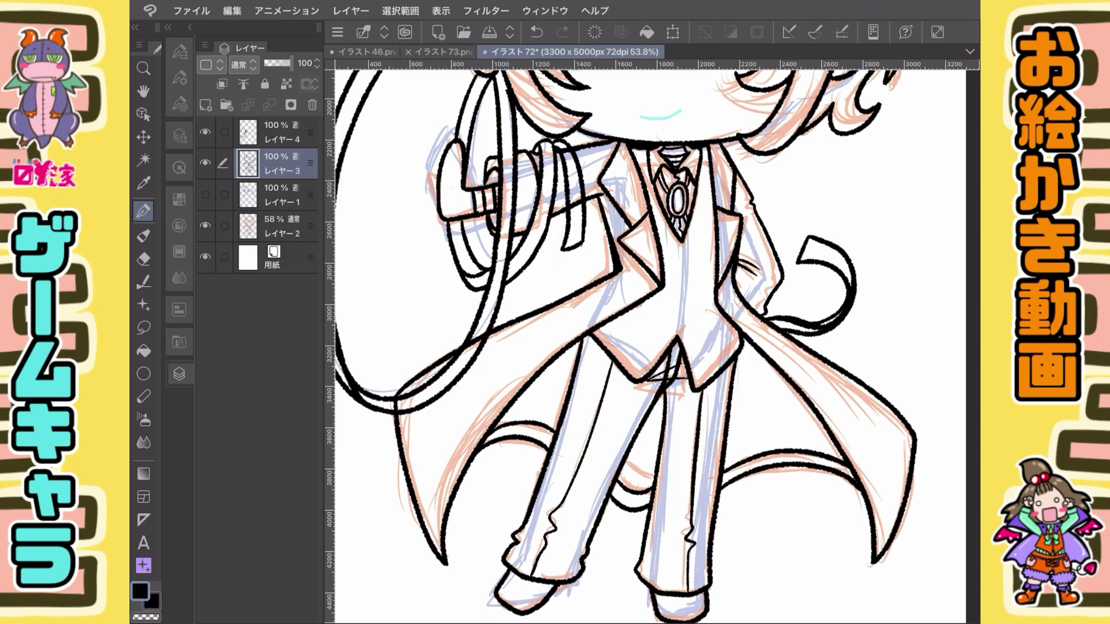
key("ctrl+z")
key("ctrl+z")
Ink the curled bandage end beside the right hip and the bandage strip trailing behind the left coat tail
mouse_move(772, 329)
left_mouse_down()
mouse_move(827, 258)
mouse_move(815, 327)
left_mouse_up()
key("ctrl+z")
left_click_drag(821, 267, 870, 301)
mouse_move(870, 301)
left_mouse_down()
mouse_move(817, 329)
mouse_move(837, 310)
left_mouse_up()
key("ctrl+z")
key("ctrl+z")
left_click_drag(767, 312, 869, 296)
mouse_move(578, 286)
left_mouse_down()
mouse_move(486, 378)
mouse_move(526, 312)
left_mouse_up()
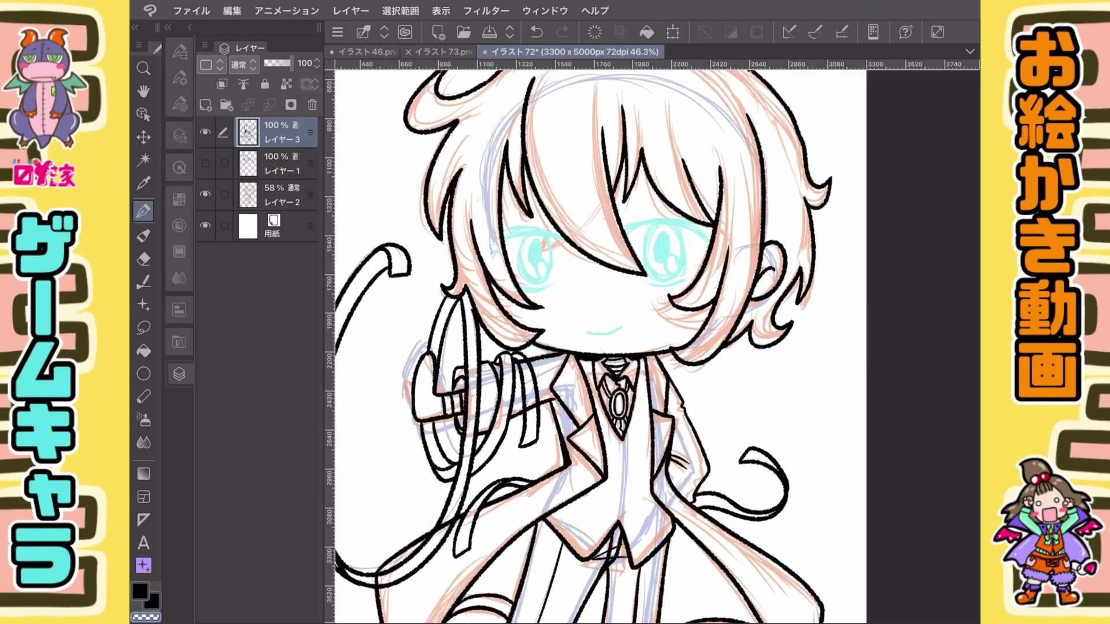
Hide the sketch and thicken the outer hair contour with the ざらつきペン at size 50
key("ctrl+0")
scroll(617, 347, "up", 2)
left_click(180, 51)
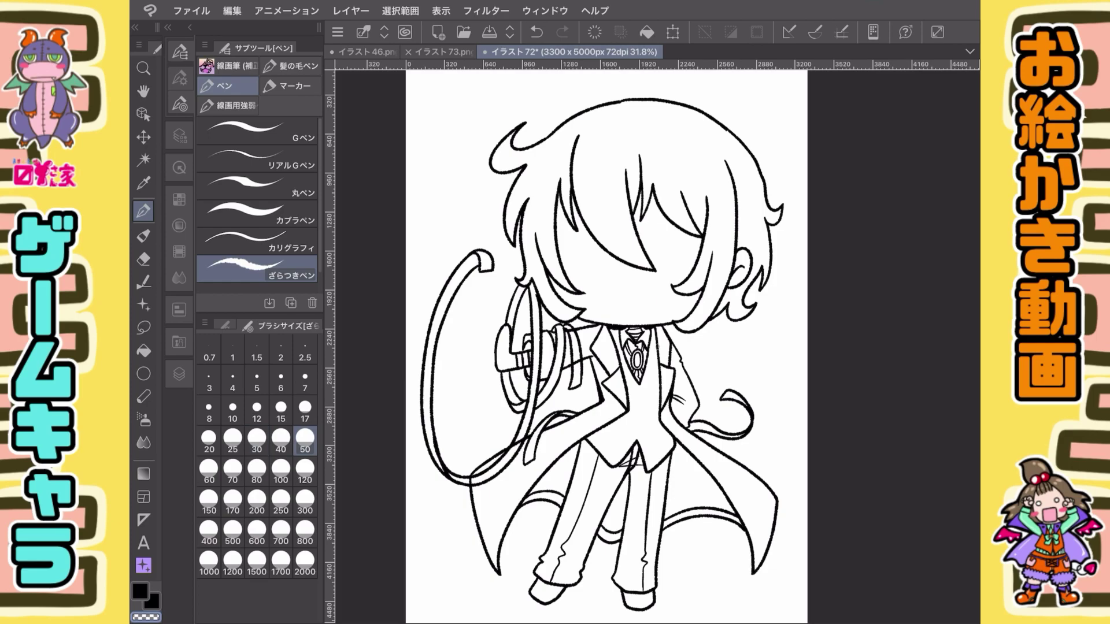
left_click_drag(526, 125, 513, 149)
mouse_move(602, 104)
left_mouse_down()
mouse_move(665, 94)
mouse_move(780, 208)
left_mouse_up()
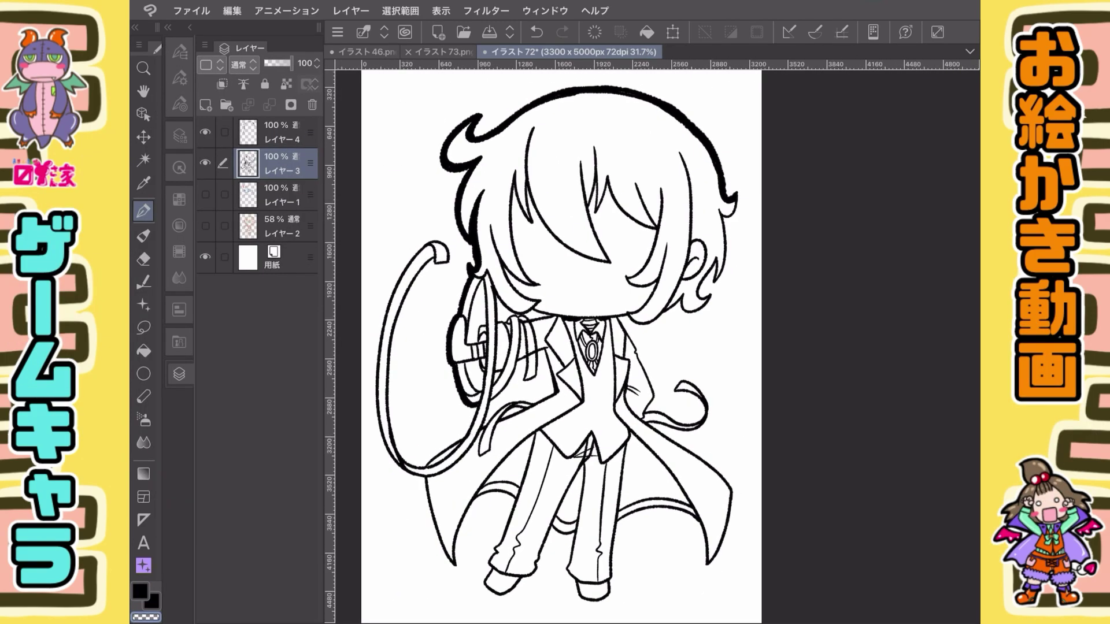
Thicken the contours of the large bandage loop and the left coat tail on レイヤー4
left_click(278, 132)
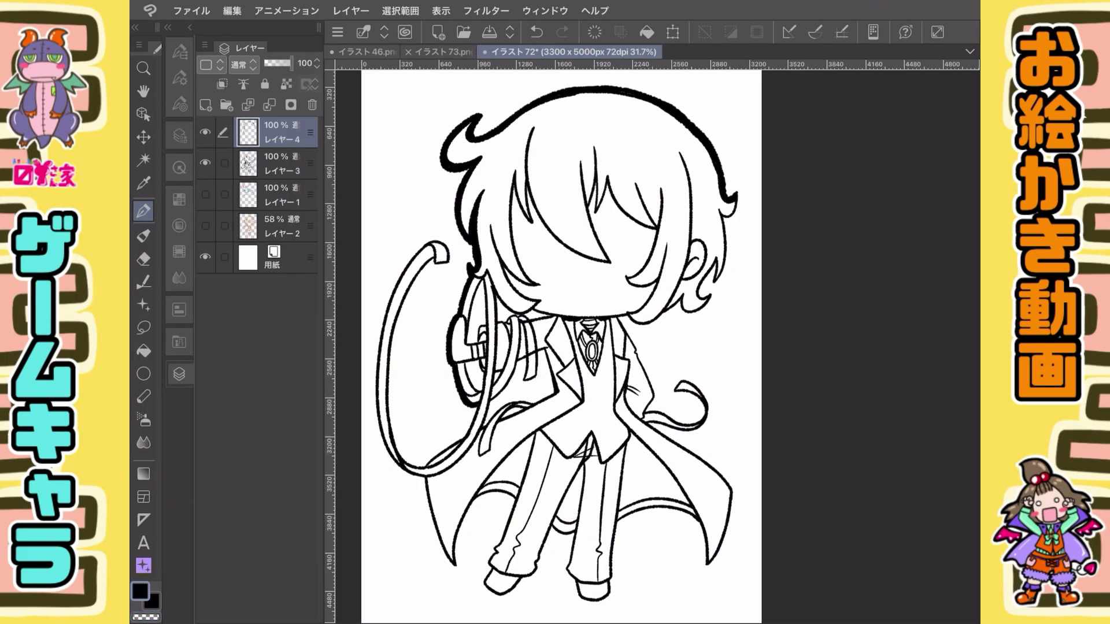
left_click_drag(446, 261, 389, 405)
left_click_drag(425, 464, 477, 408)
key("ctrl+z")
left_click_drag(451, 240, 416, 264)
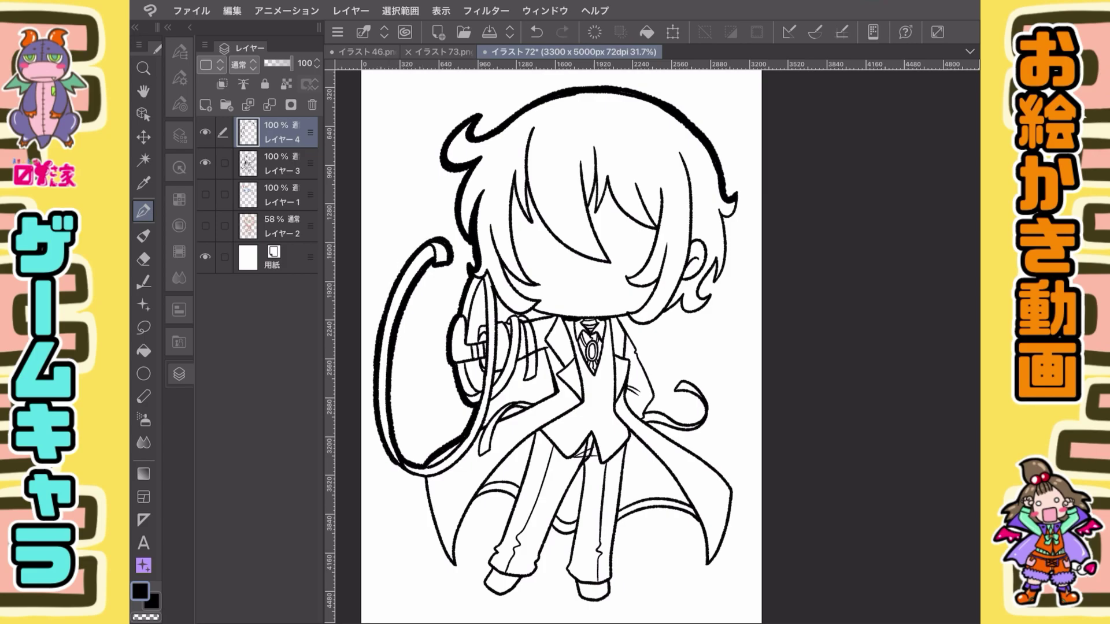
left_click_drag(425, 481, 511, 488)
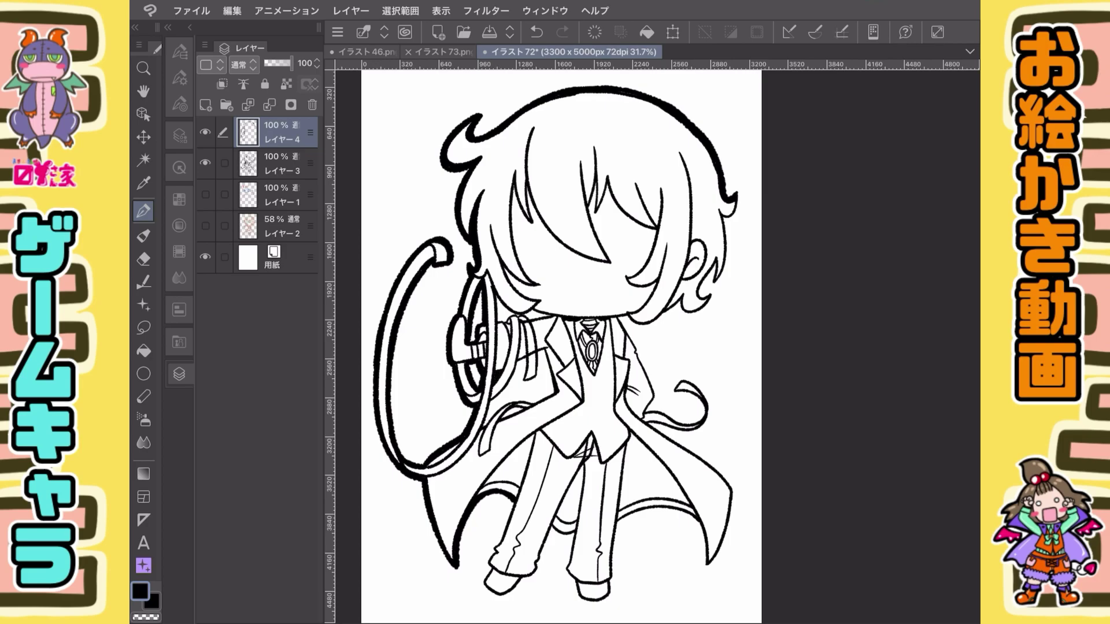
Thicken the outer contours of the left sleeve, shoes, right coat tail and curled bandage end, switching between レイヤー3 and レイヤー4
left_click(278, 163)
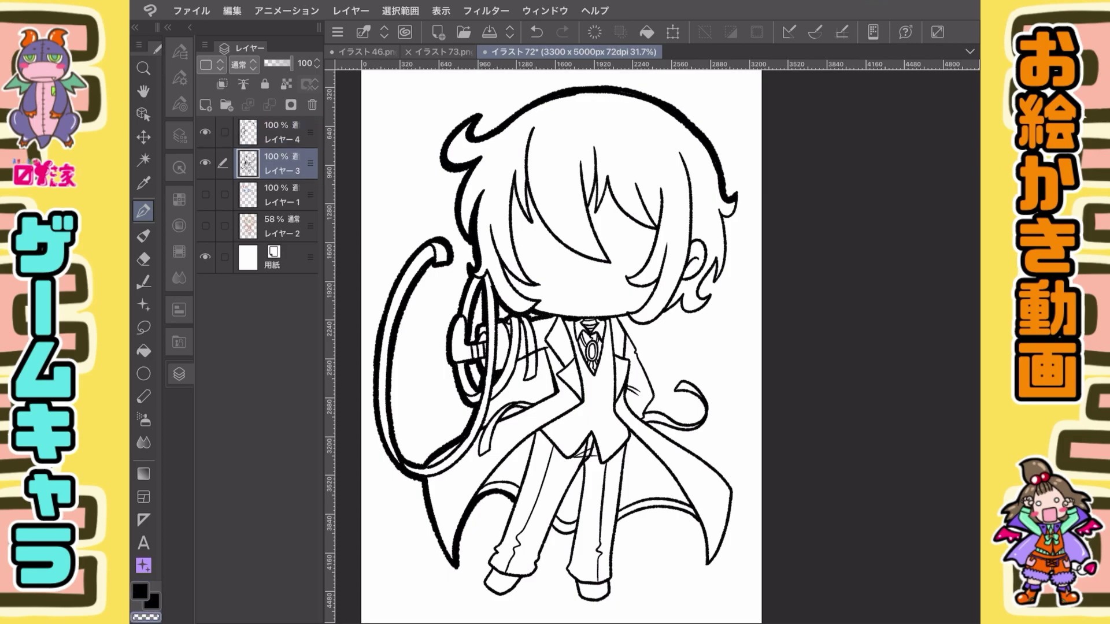
left_click(278, 133)
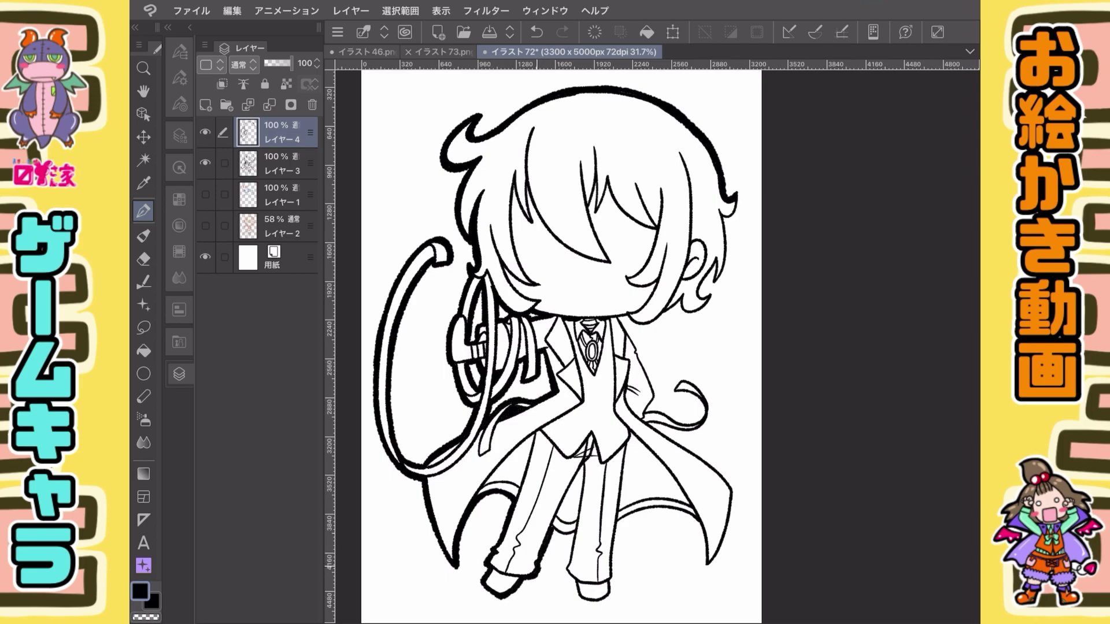
mouse_move(574, 593)
left_mouse_down()
mouse_move(617, 524)
mouse_move(706, 564)
mouse_move(735, 488)
left_mouse_up()
left_click_drag(649, 422, 733, 483)
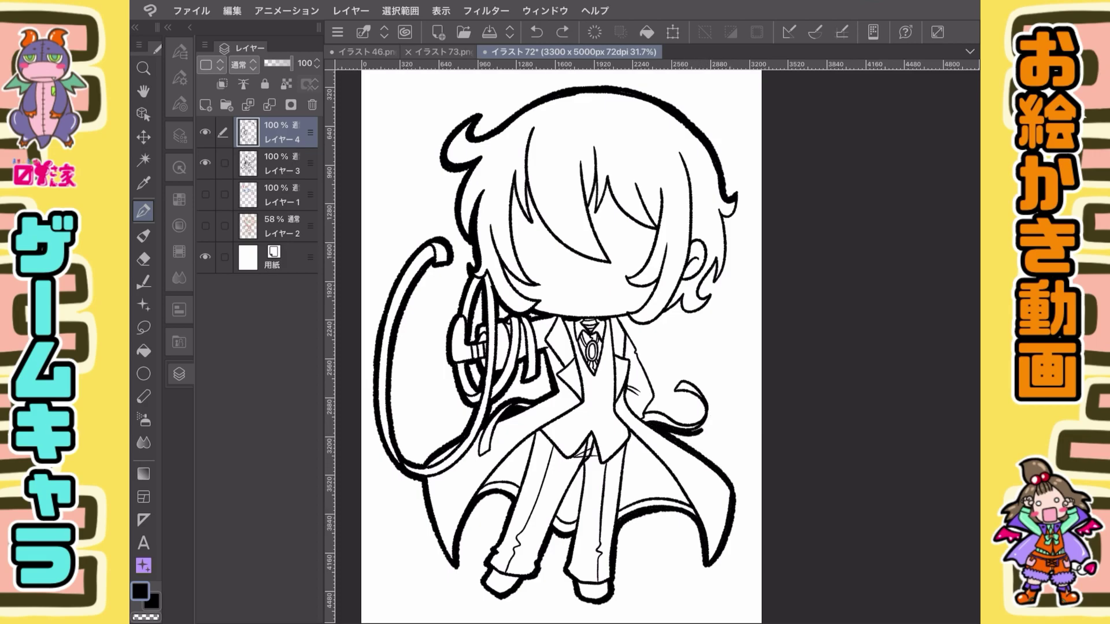
left_click_drag(674, 384, 652, 428)
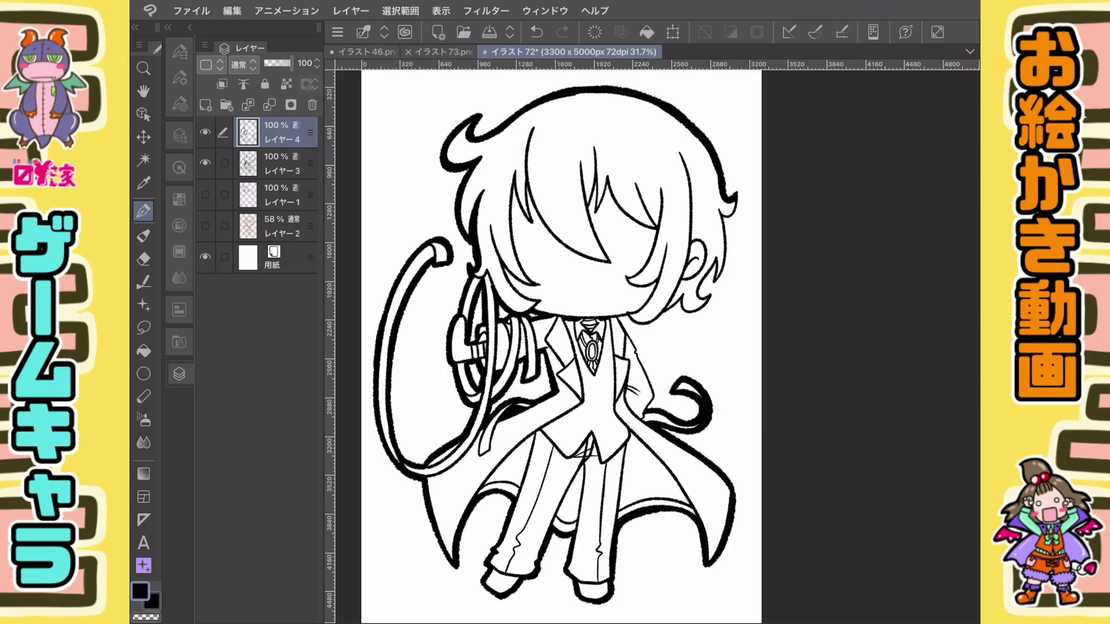
Thicken the contours of the right hair ends and the bent right arm
scroll(636, 346, "up", 5)
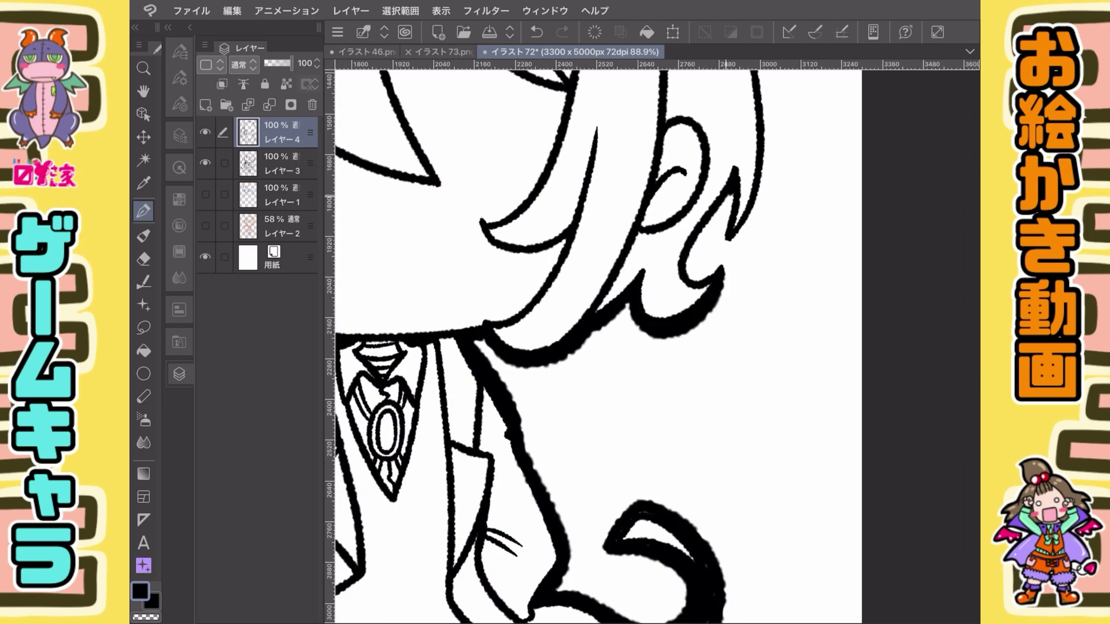
mouse_move(758, 281)
left_mouse_down()
mouse_move(746, 438)
mouse_move(716, 465)
left_mouse_up()
scroll(589, 341, "down", 5)
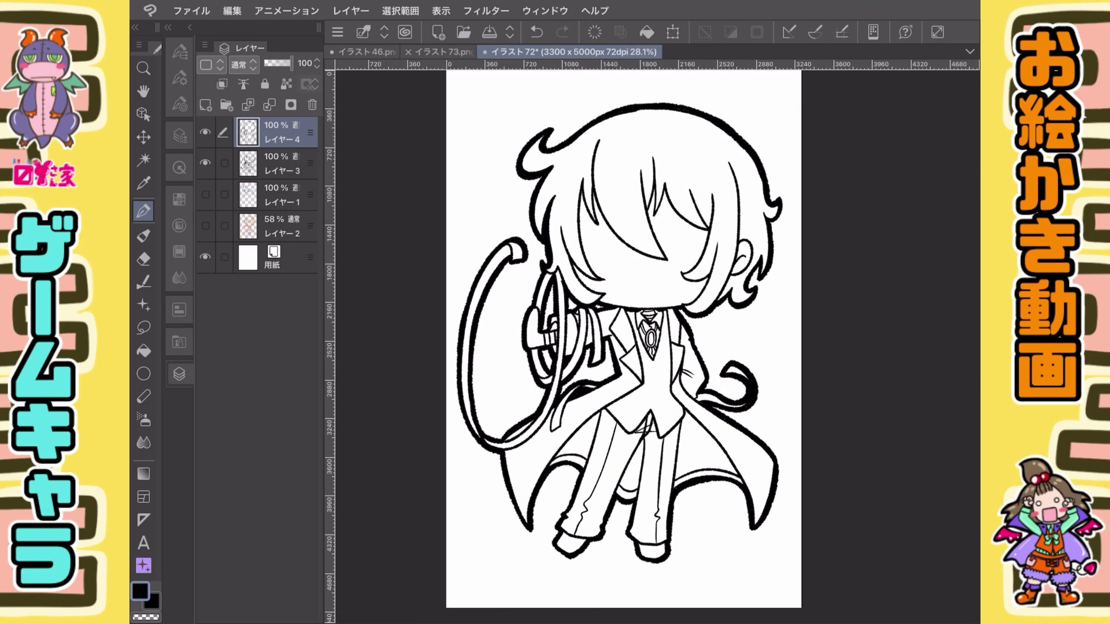
Reduce the brush size and thicken the inner lines of the bangs and side locks
key("bracketleft")
key("bracketleft")
scroll(800, 225, "up", 3)
scroll(589, 341, "down", 2)
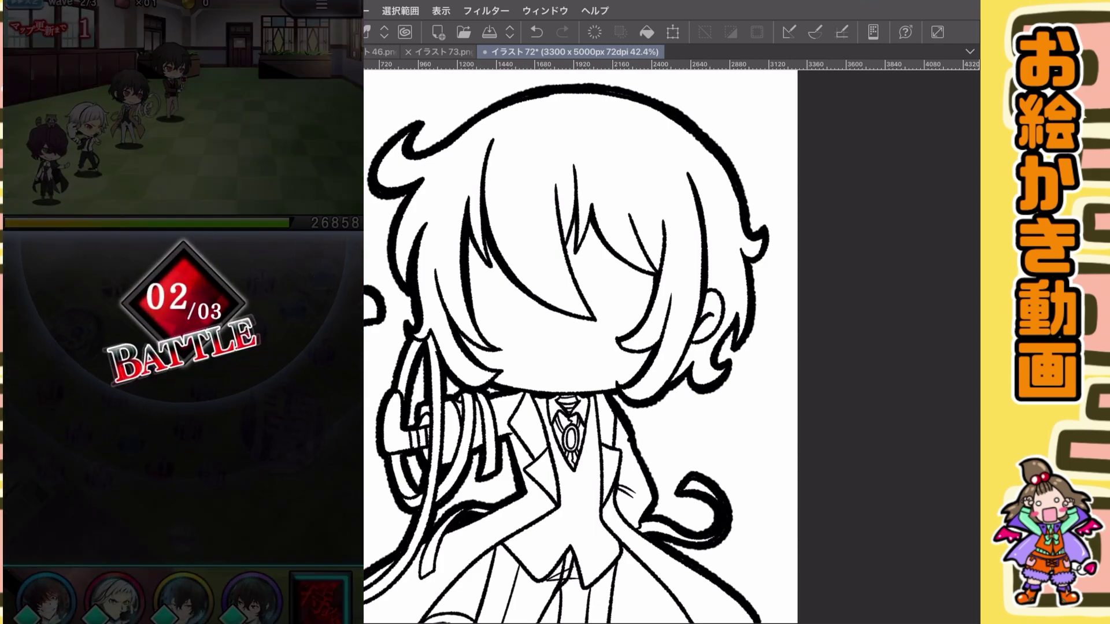
scroll(645, 341, "down", 2)
left_click_drag(645, 347, 641, 332)
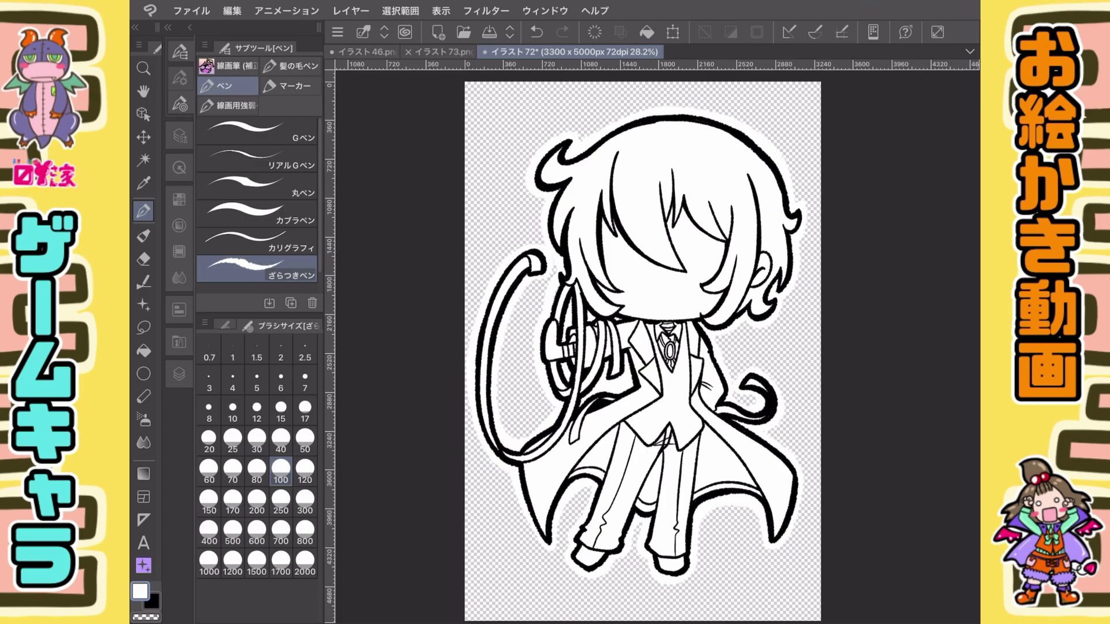
Show the sketch and ink the left eye on a new top layer in black with brush size 25
left_click(179, 375)
left_click(272, 119)
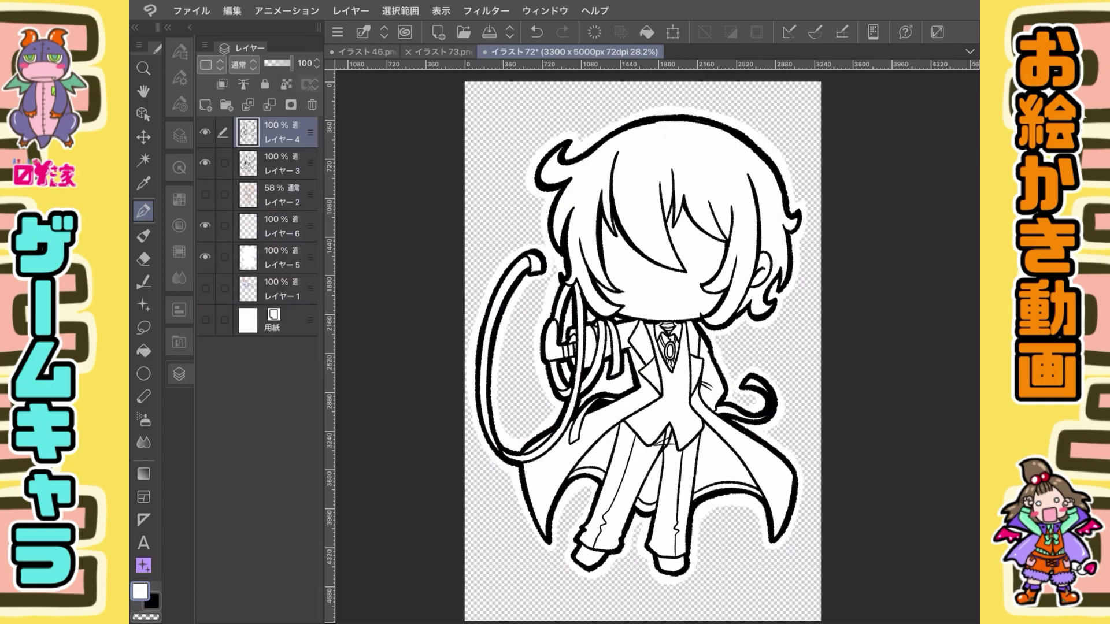
left_click(272, 188)
left_click(179, 199)
left_click(204, 79)
left_click(180, 52)
scroll(689, 251, "up", 5)
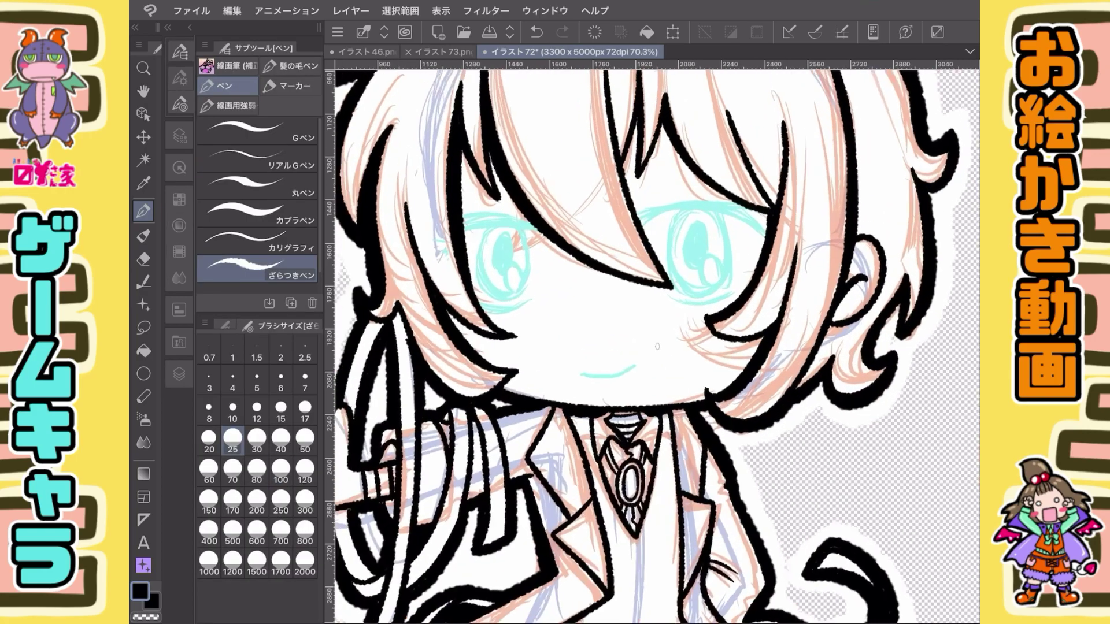
left_click_drag(447, 230, 533, 245)
left_click_drag(466, 337, 521, 323)
mouse_move(496, 237)
left_mouse_down()
mouse_move(491, 321)
mouse_move(492, 255)
left_mouse_up()
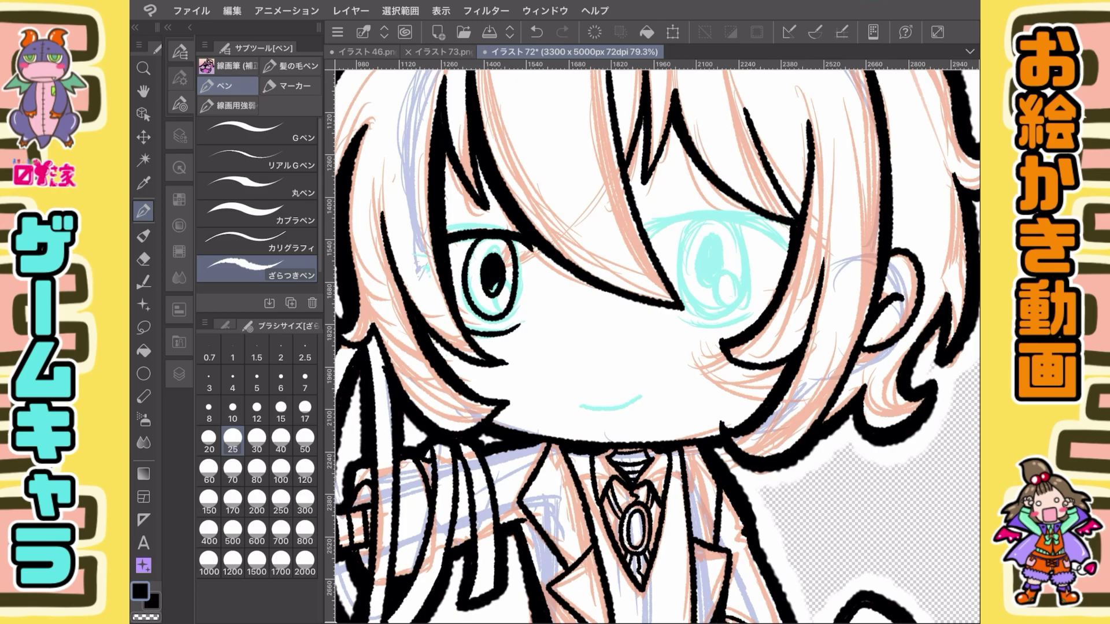
Ink the right eye's upper lash line, lower lid line, iris outline and pupil over the sketch
left_click_drag(645, 232, 775, 235)
left_click_drag(677, 320, 752, 312)
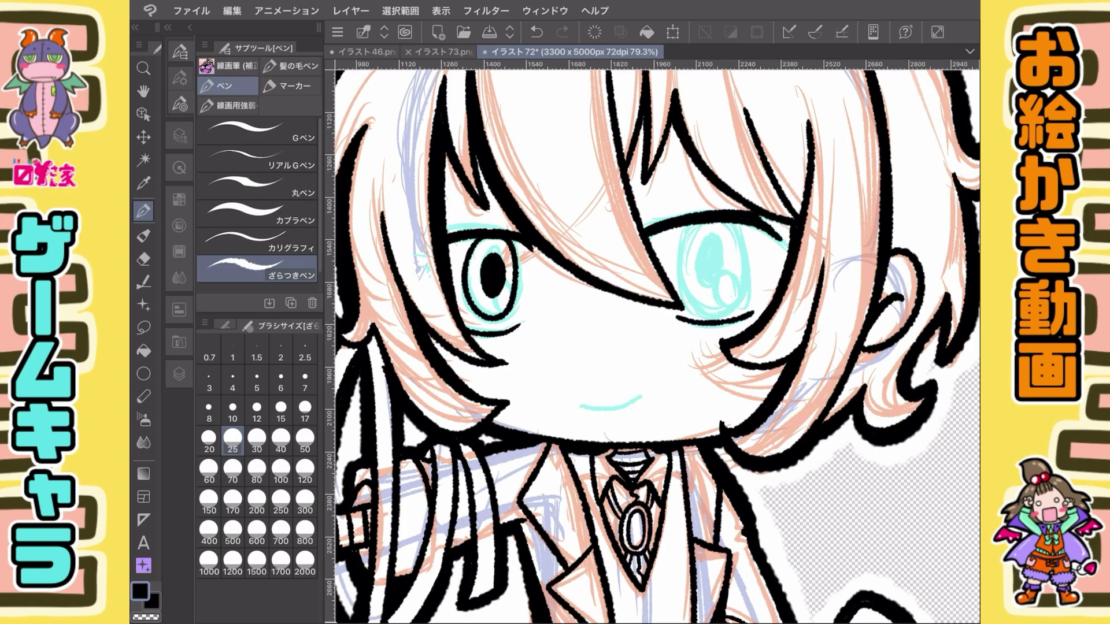
mouse_move(714, 226)
left_mouse_down()
mouse_move(748, 232)
mouse_move(715, 238)
left_mouse_up()
left_click_drag(709, 246, 717, 276)
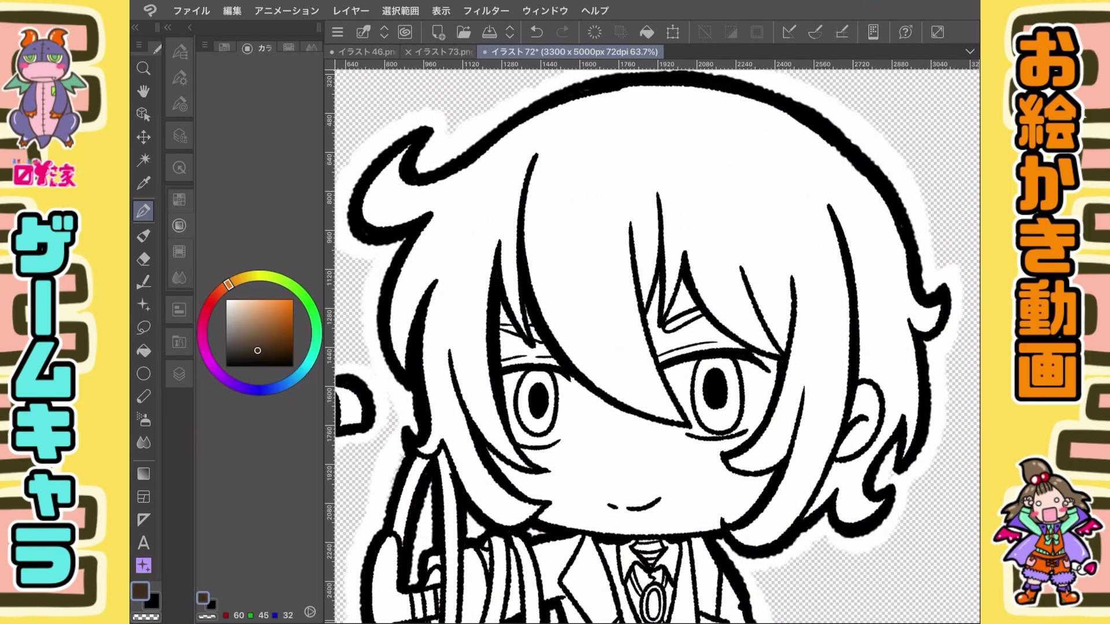
key("g")
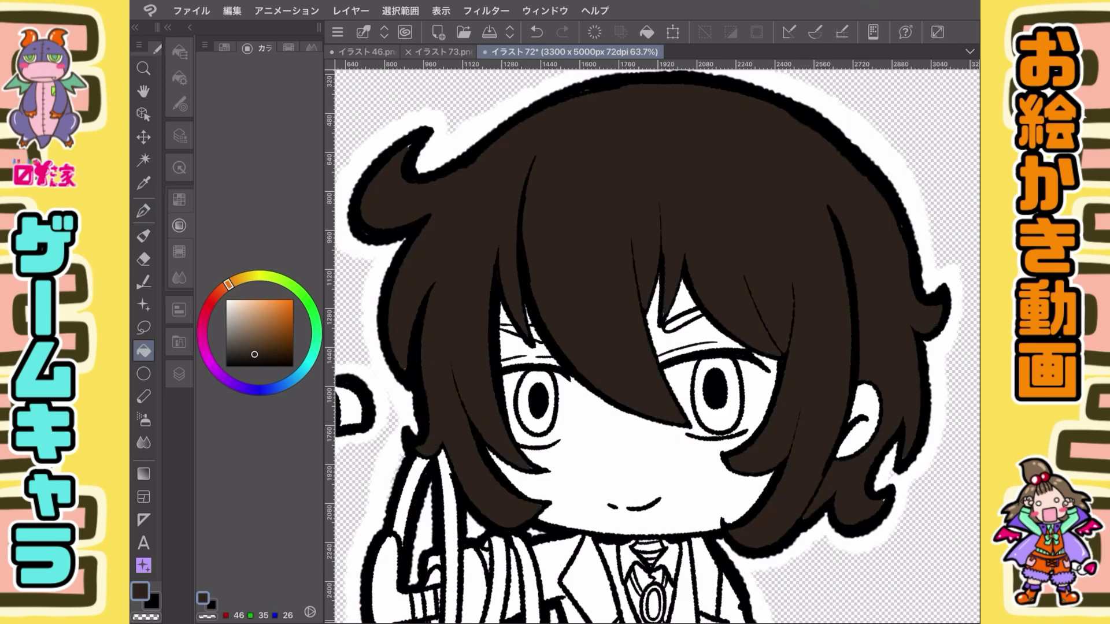
key("p")
key("ctrl+z")
Fill the hair with dark brown on レイヤー6, refilling it in a slightly lighter dark brown
key("F7")
left_click(272, 257)
key("g")
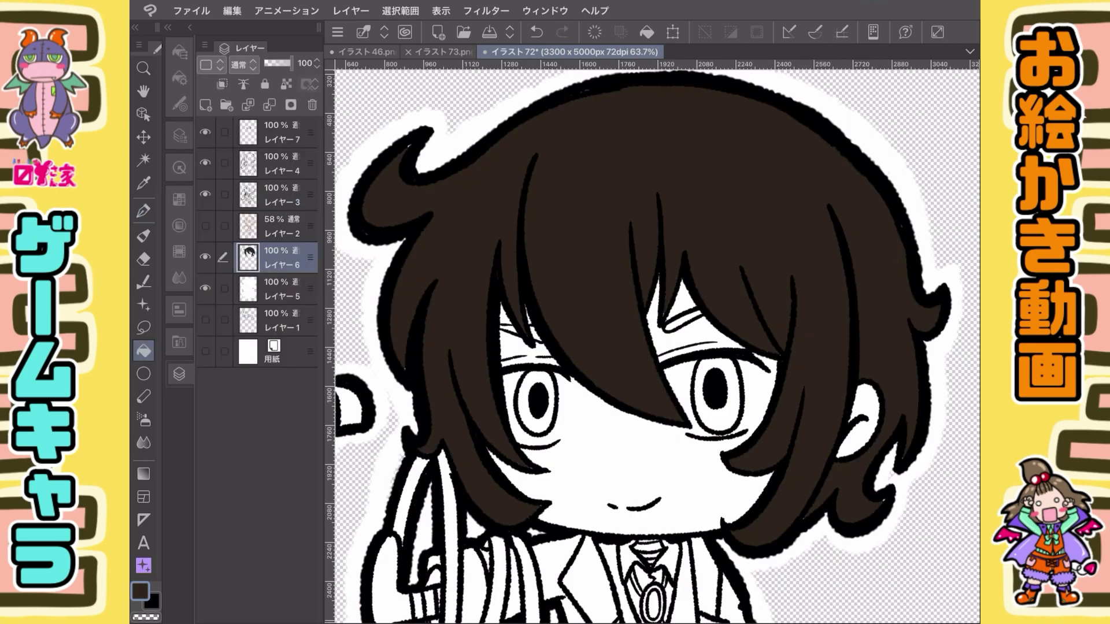
key("p")
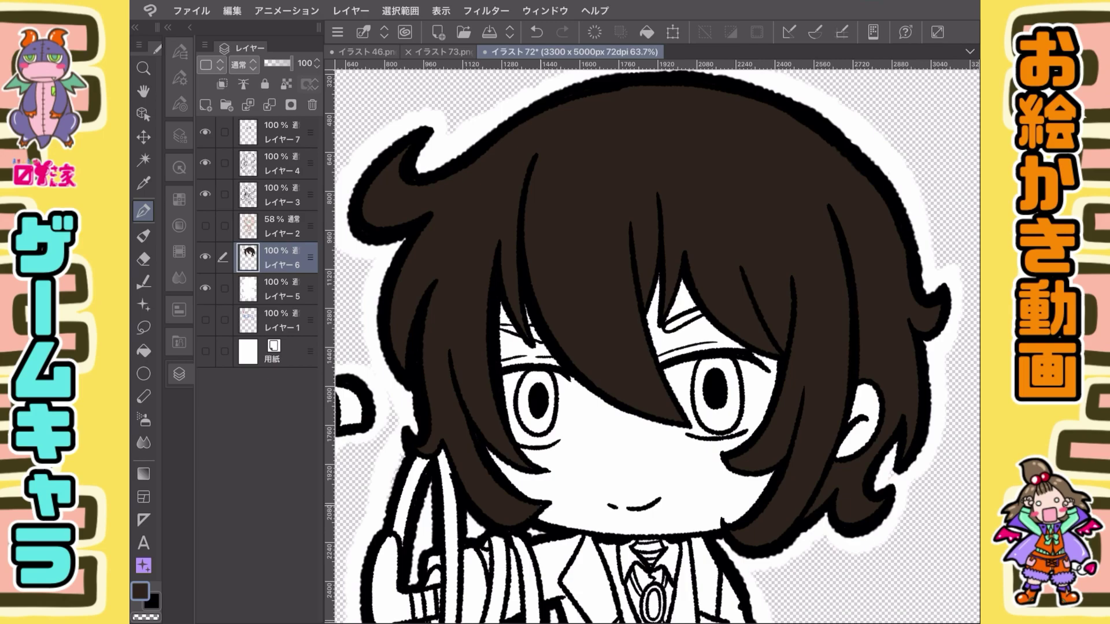
key("F7")
key("g")
left_click(247, 350)
left_click(578, 145)
On a new layer above レイヤー6, outline zigzag gradation edges across the hair in light brown and fill the area above them
key("F7")
key("p")
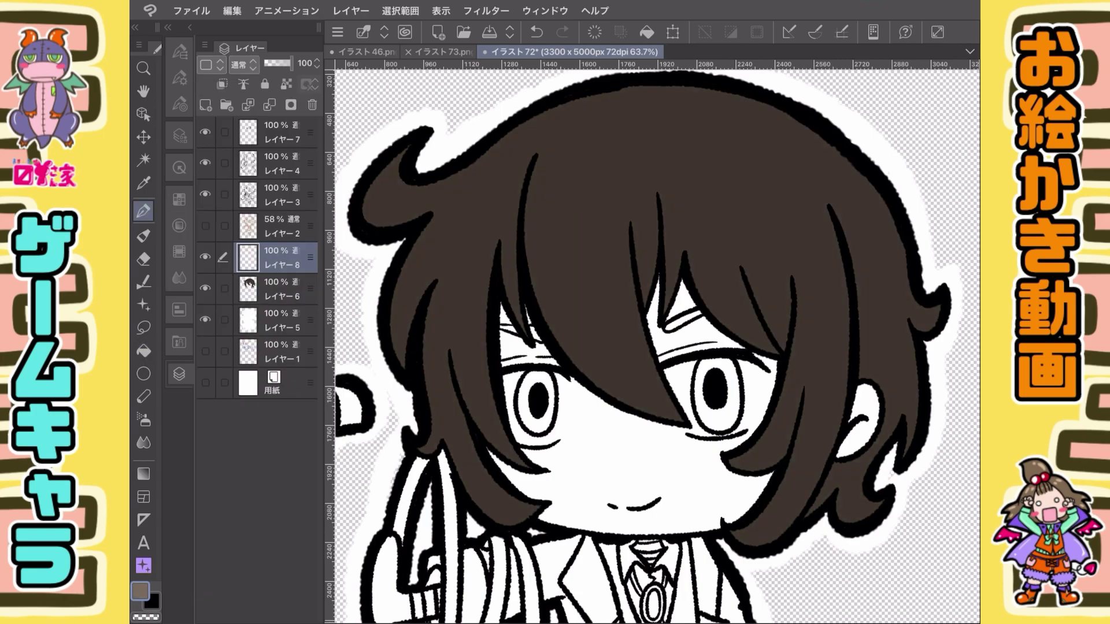
left_click_drag(528, 237, 638, 321)
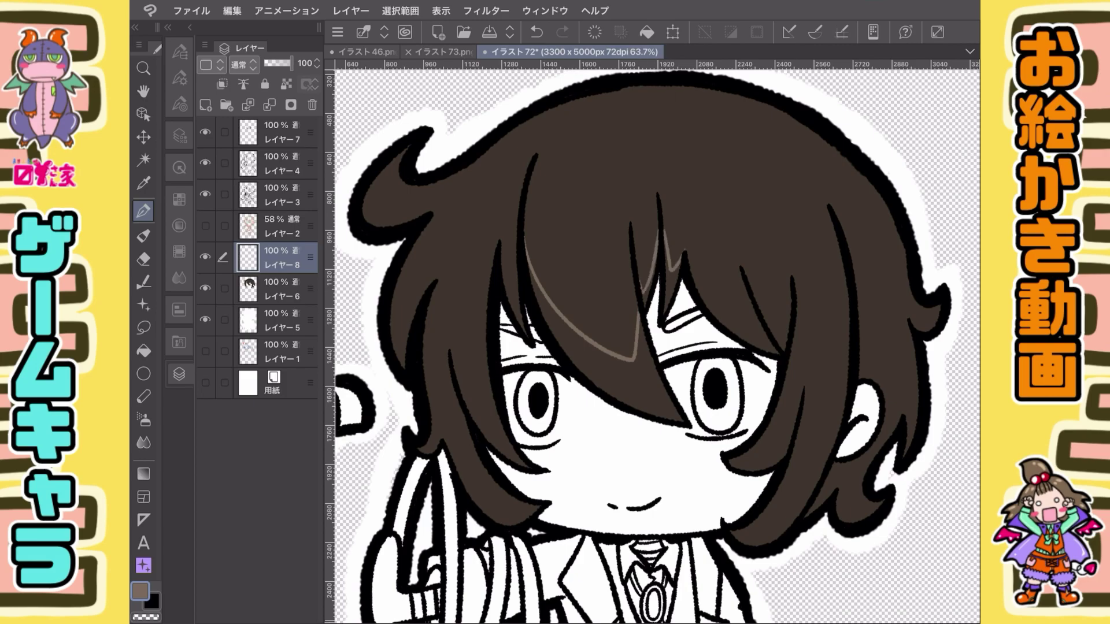
left_click_drag(455, 264, 491, 398)
left_click_drag(408, 251, 437, 336)
mouse_move(688, 307)
left_mouse_down()
mouse_move(743, 301)
mouse_move(789, 272)
mouse_move(844, 370)
left_mouse_up()
key("ctrl+z")
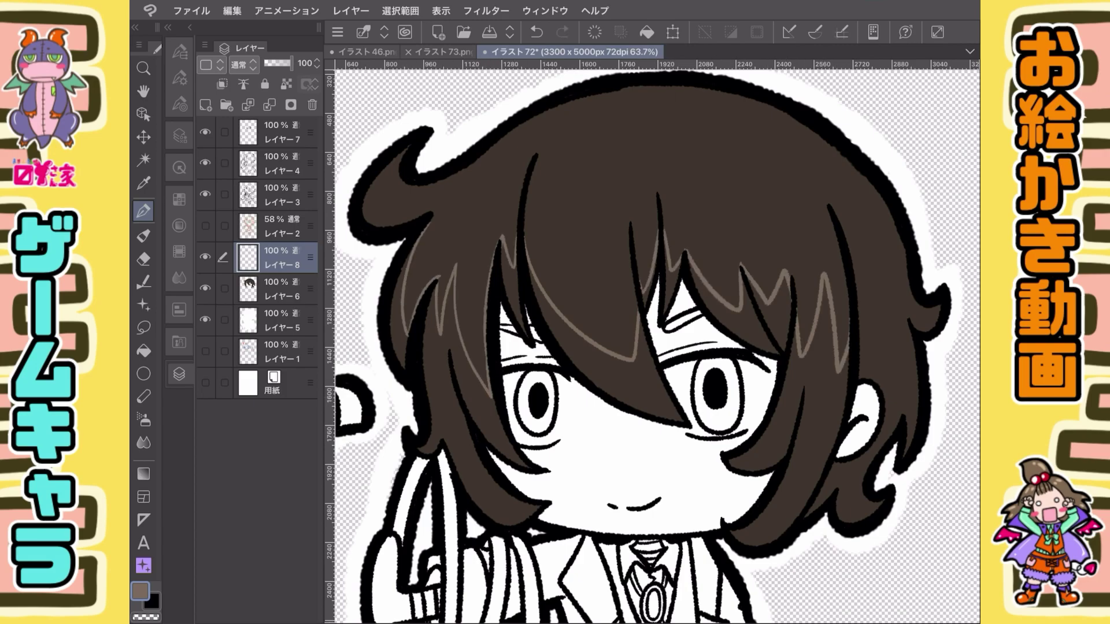
key("g")
left_click(665, 174)
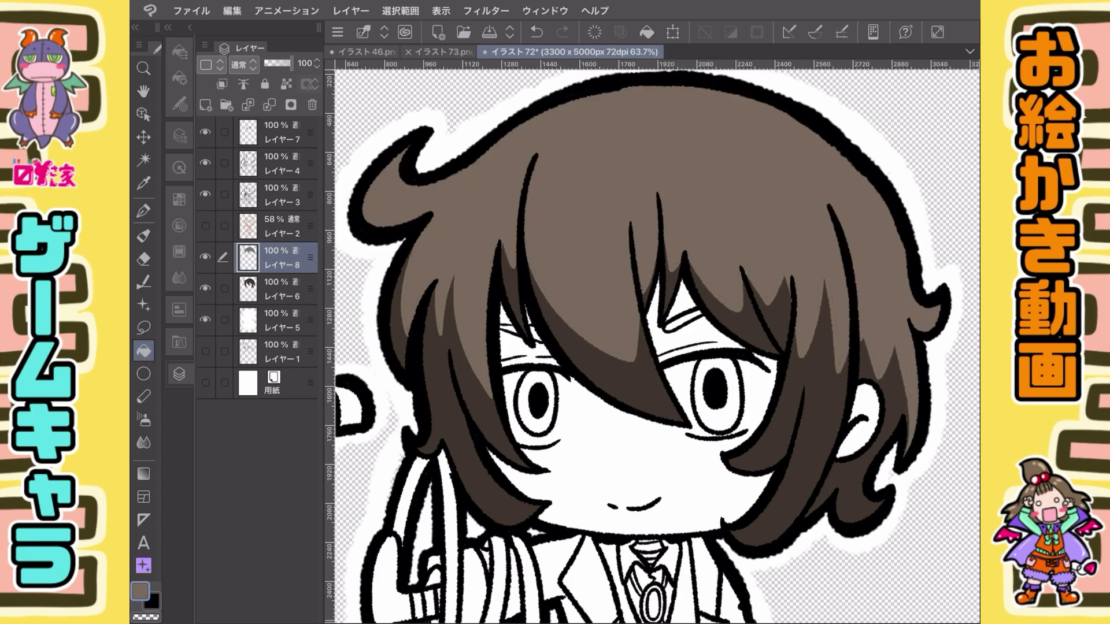
Apply a blur filter to the light brown hair layer to soften its edges
left_click(486, 10)
mouse_move(484, 30)
left_click(615, 69)
left_click(716, 131)
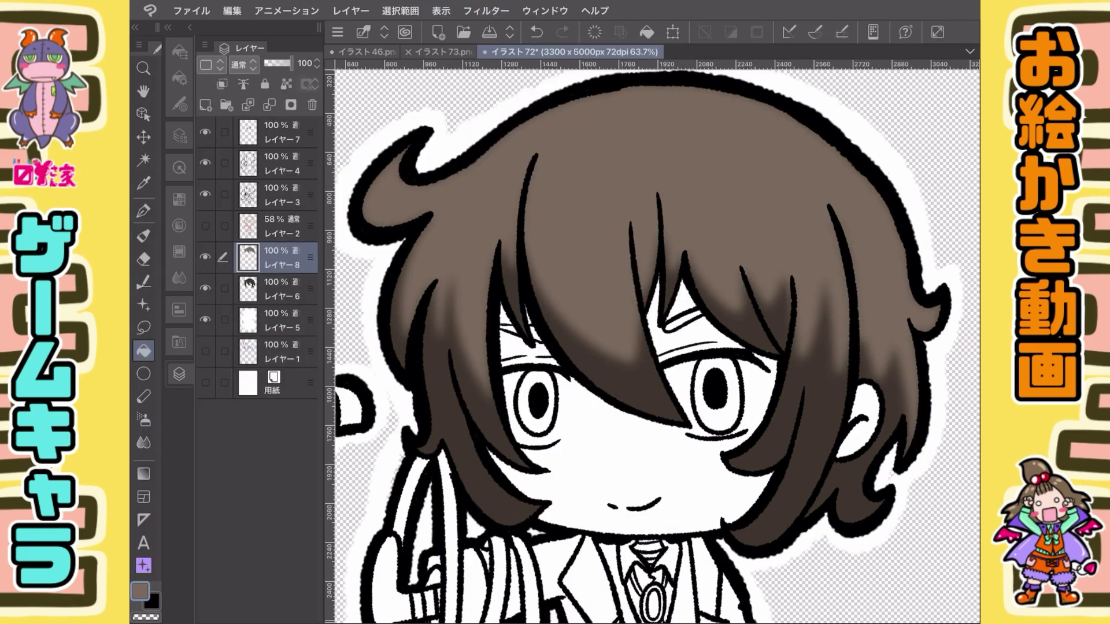
On レイヤー6, fill both eyebrows with brown and both irises with orange-red
left_click(277, 289)
left_click(179, 199)
left_click(509, 329)
left_click(682, 319)
left_click(205, 140)
left_click(538, 405)
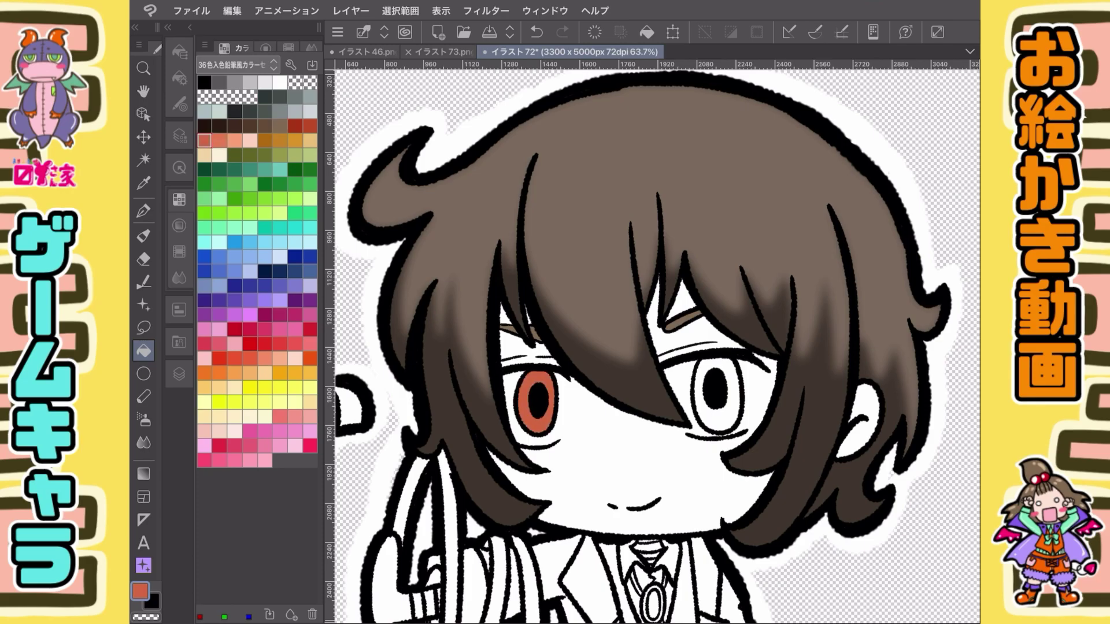
left_click(717, 399)
Fill the face and the skin gaps between the bangs with pale pink
left_click(219, 431)
left_click(234, 430)
left_click(636, 480)
left_click(694, 324)
left_click(526, 347)
scroll(653, 342, "up", 1)
Paint a pink blush mark across the nose with the pen
key("p")
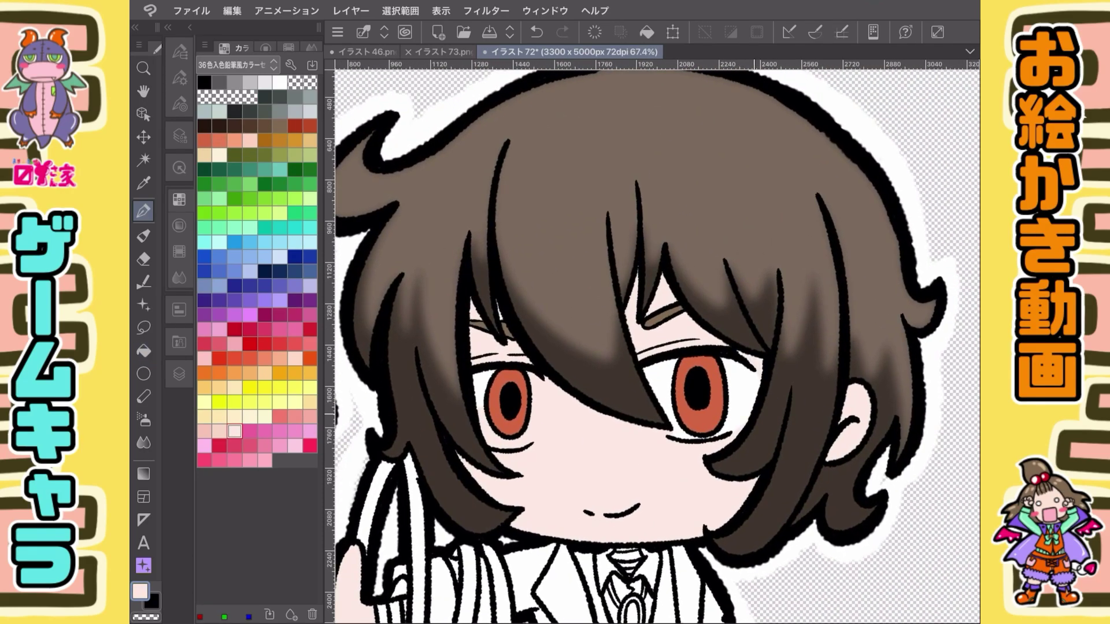
left_click(280, 82)
left_click(204, 431)
mouse_move(575, 450)
left_mouse_down()
mouse_move(613, 449)
mouse_move(601, 455)
left_mouse_up()
Colour the brooch teal with a yellow rim, the vest dark grey-green and the coat tan
scroll(652, 341, "down", 5)
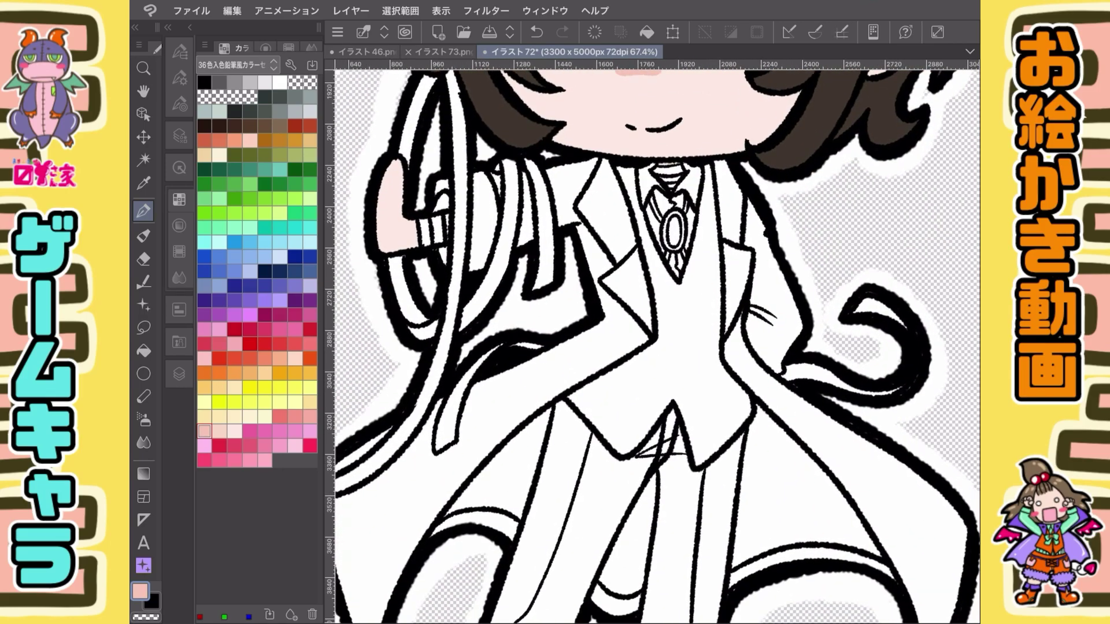
left_click(264, 125)
mouse_move(653, 198)
left_mouse_down()
mouse_move(659, 220)
mouse_move(685, 212)
mouse_move(674, 248)
mouse_move(674, 234)
left_mouse_up()
left_click(249, 387)
left_click(310, 228)
left_click(310, 272)
left_click(248, 47)
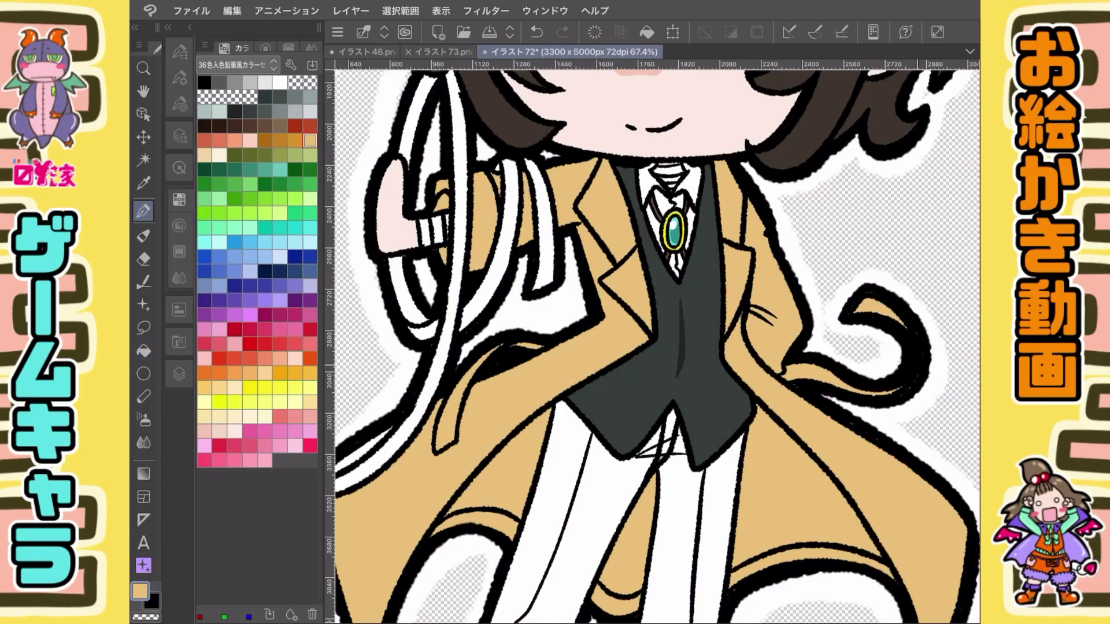
Fill the trousers with light beige and colour both shoes dark brown
key("g")
scroll(658, 341, "down", 10)
left_click(532, 347)
left_click(676, 376)
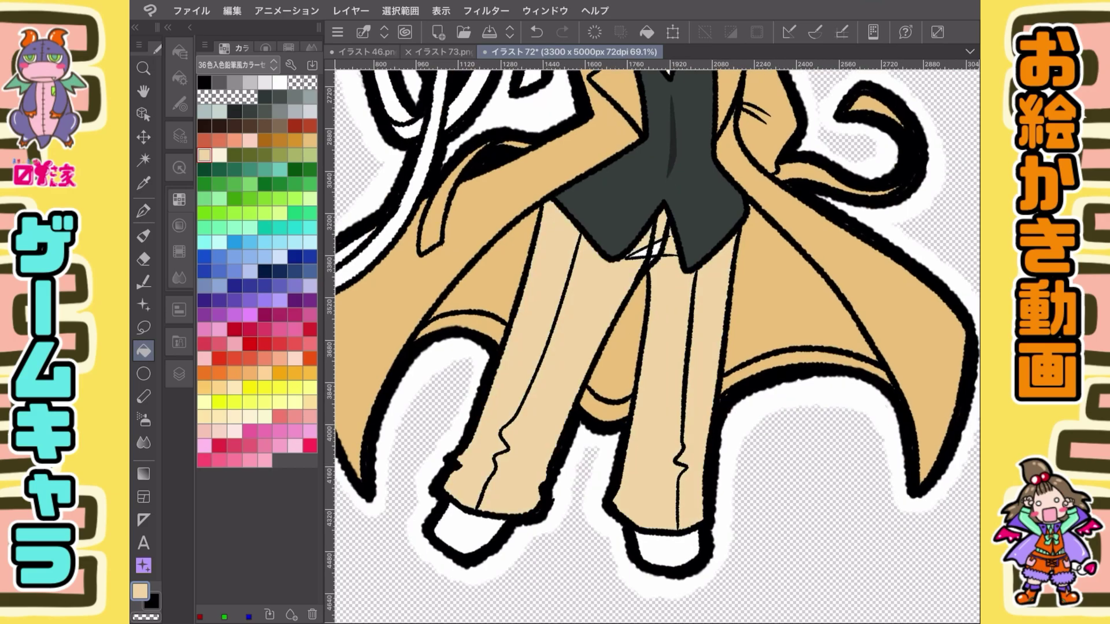
key("p")
left_click(265, 126)
left_click(463, 523)
left_click(665, 543)
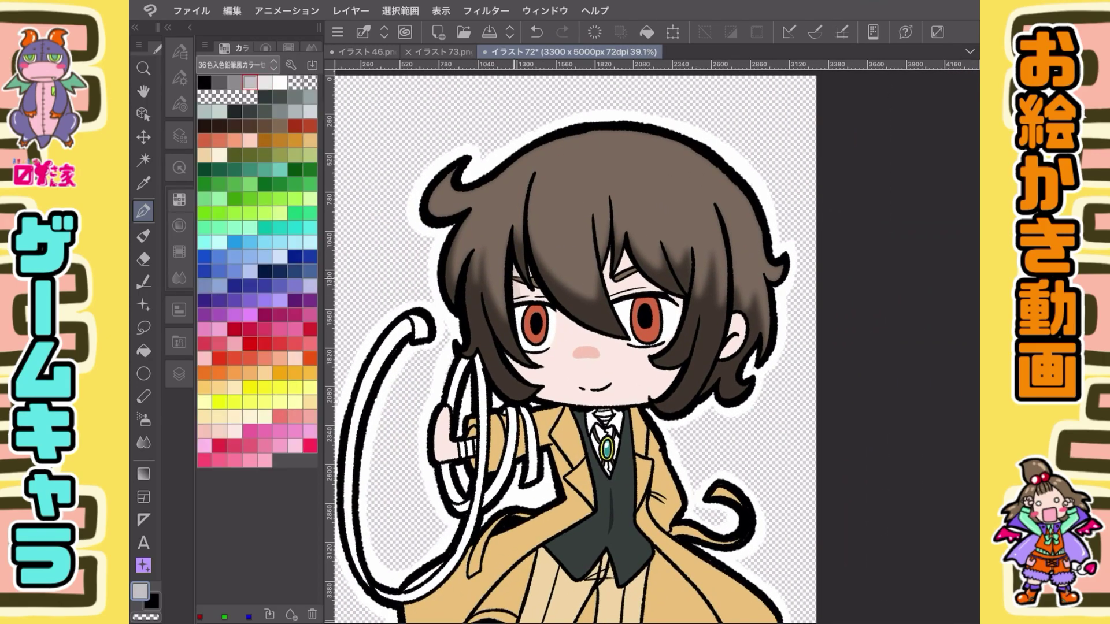
Shade the eyes, the face beside the hair, the ear and the neck bandage in light grey with brush size 50
left_click_drag(518, 269, 521, 301)
left_click(305, 441)
mouse_move(607, 252)
left_mouse_down()
mouse_move(621, 274)
mouse_move(660, 292)
left_mouse_up()
left_click_drag(677, 298, 679, 329)
left_click_drag(723, 338, 736, 358)
scroll(571, 350, "down", 1)
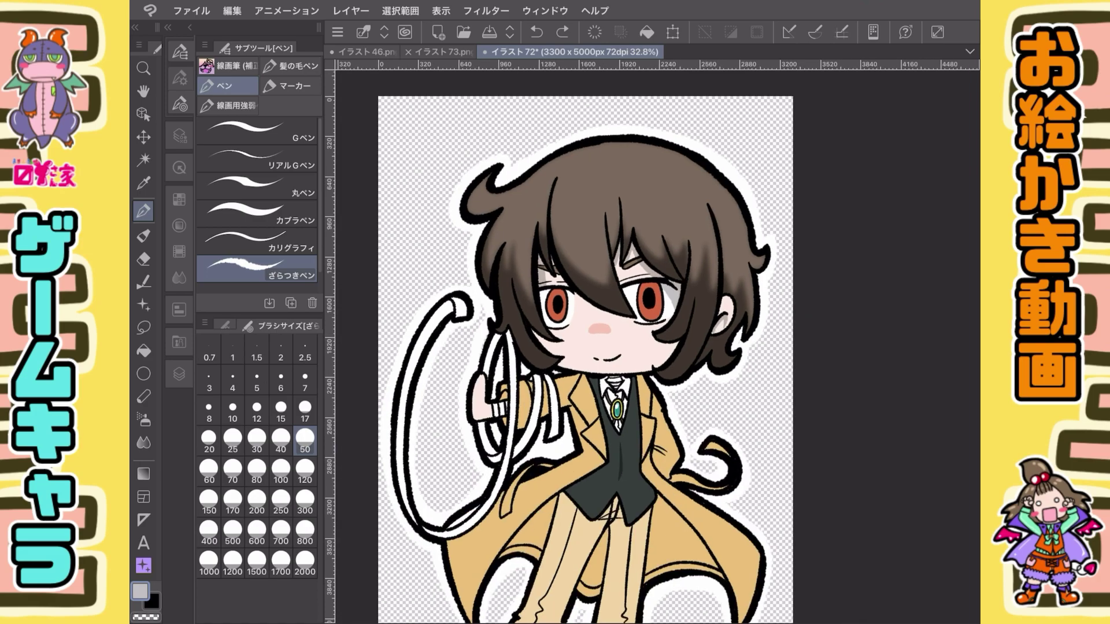
left_click_drag(616, 385, 630, 387)
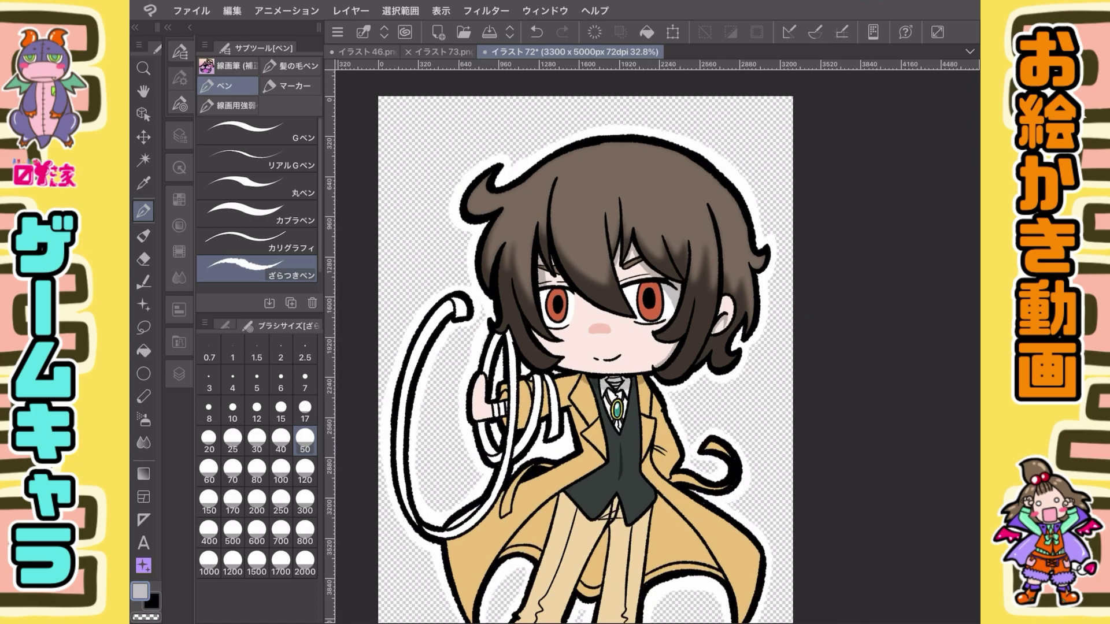
Fill the shaded sides of the bandage loops with light grey and shade the trousers
key("g")
scroll(567, 341, "up", 1)
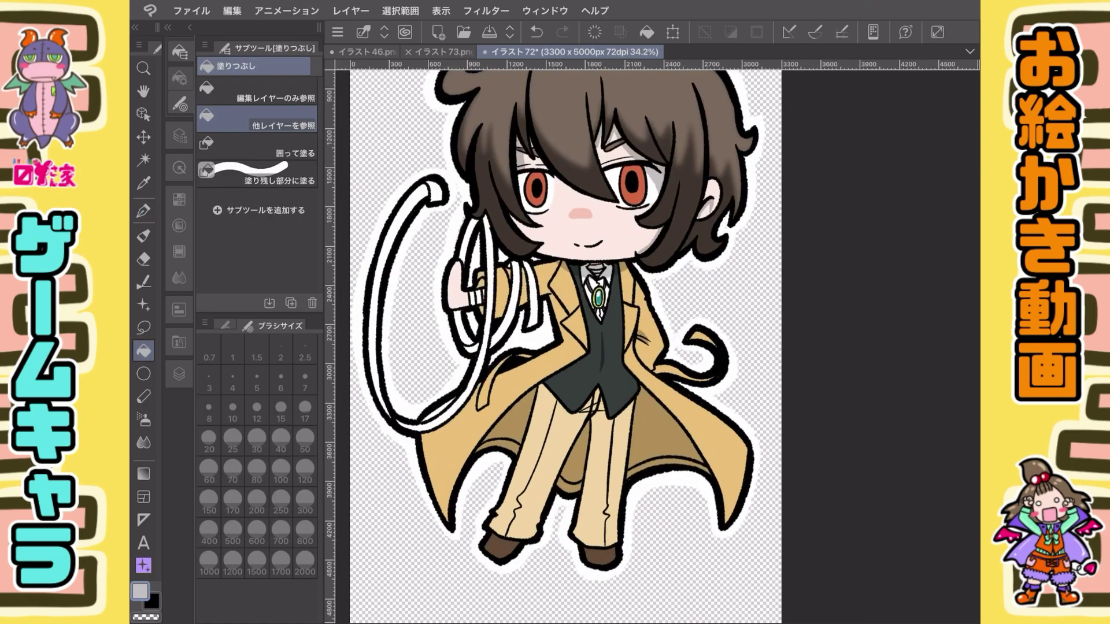
left_click(376, 279)
left_click(462, 328)
left_click(468, 243)
key("p")
mouse_move(585, 405)
left_mouse_down()
mouse_move(501, 557)
mouse_move(539, 521)
mouse_move(577, 543)
left_mouse_up()
Paint large white oval highlights on the crown and bangs on a new top layer
scroll(579, 214, "up", 4)
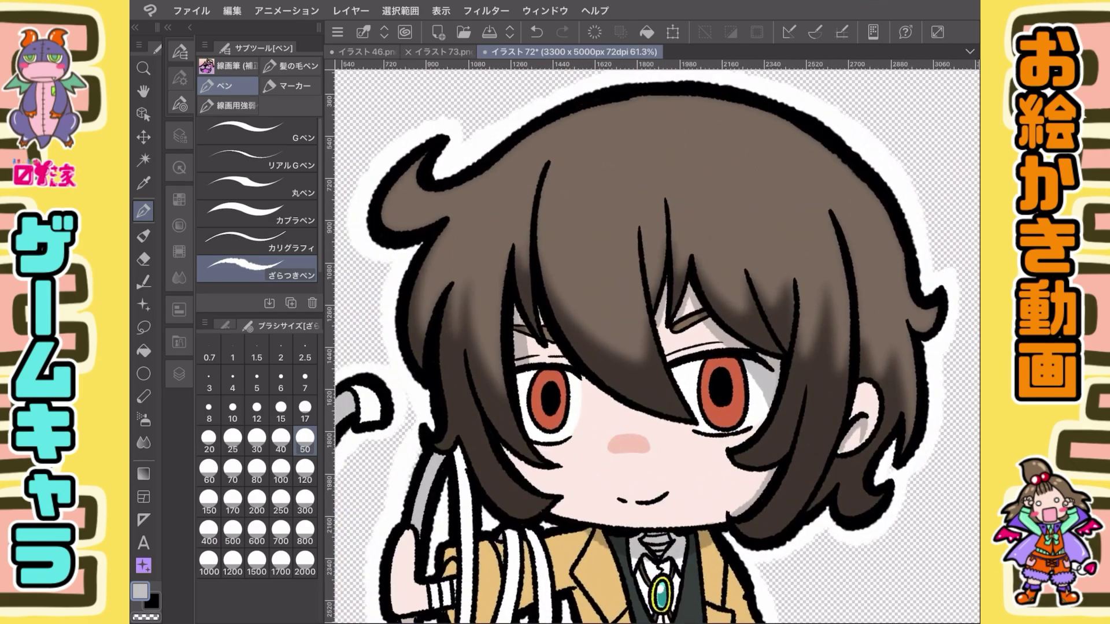
left_click(179, 374)
left_click_drag(573, 234, 575, 278)
left_click_drag(613, 250, 613, 271)
left_click_drag(713, 200, 723, 246)
left_click_drag(746, 159, 802, 226)
left_click_drag(518, 177, 494, 223)
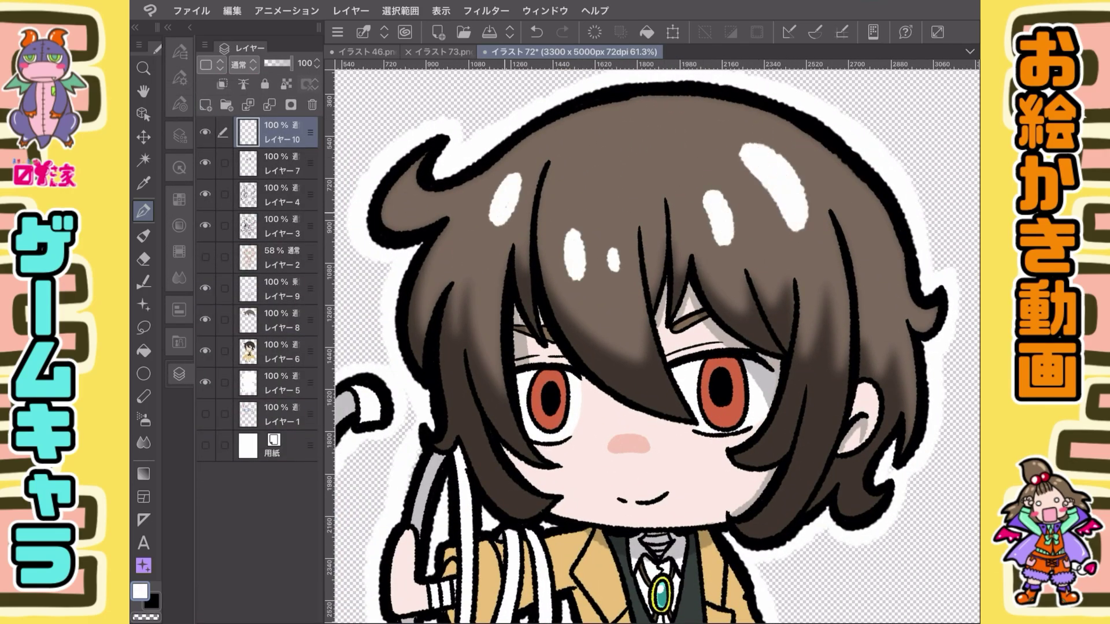
Add thin white highlight strokes along the side locks and the flipped hair end
left_click_drag(838, 318, 826, 408)
left_click_drag(477, 325, 497, 410)
left_click_drag(457, 399, 511, 502)
left_click_drag(842, 393, 770, 526)
left_click_drag(797, 415, 762, 460)
left_click_drag(408, 185, 393, 222)
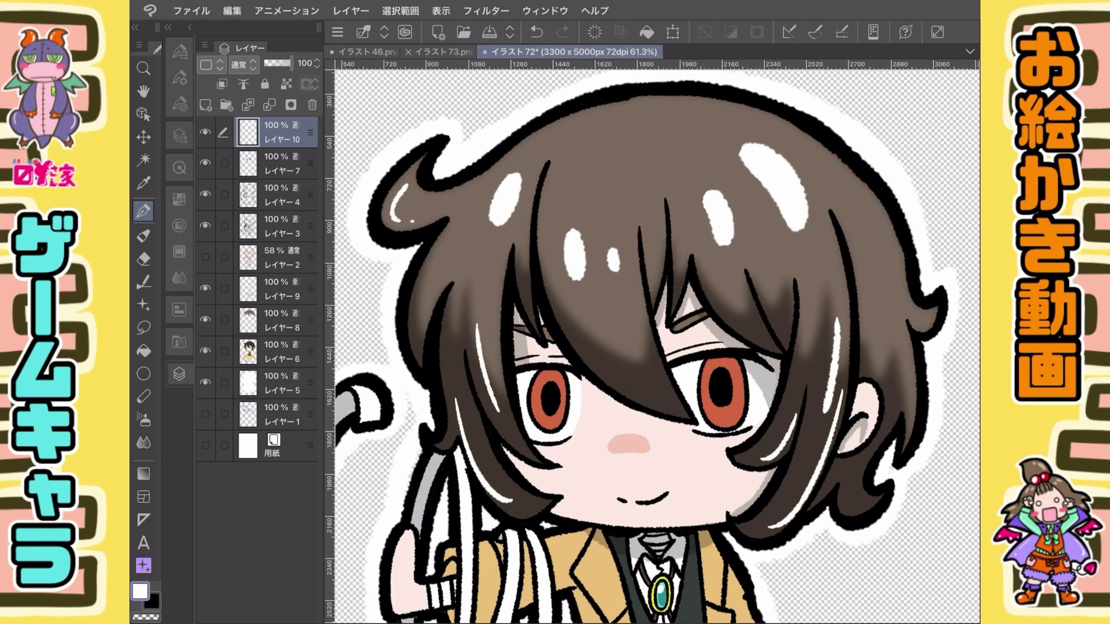
Undo the last stroke and add a new layer above レイヤー4
scroll(653, 341, "down", 3)
key("ctrl+z")
left_click(278, 166)
left_click(278, 321)
left_click(277, 196)
left_click(205, 104)
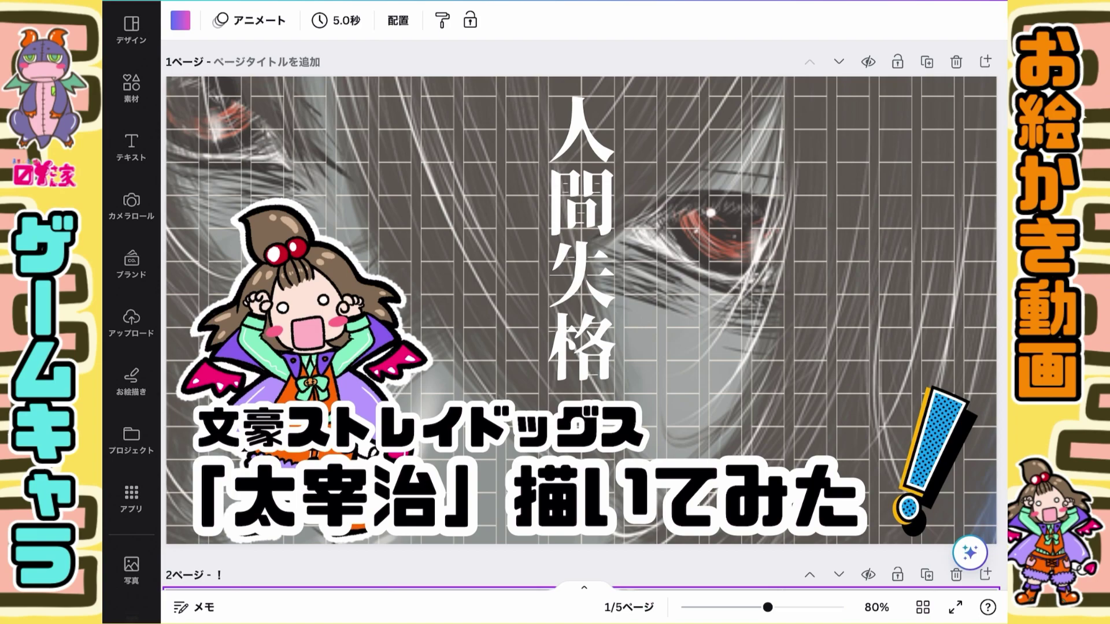
left_click(877, 327)
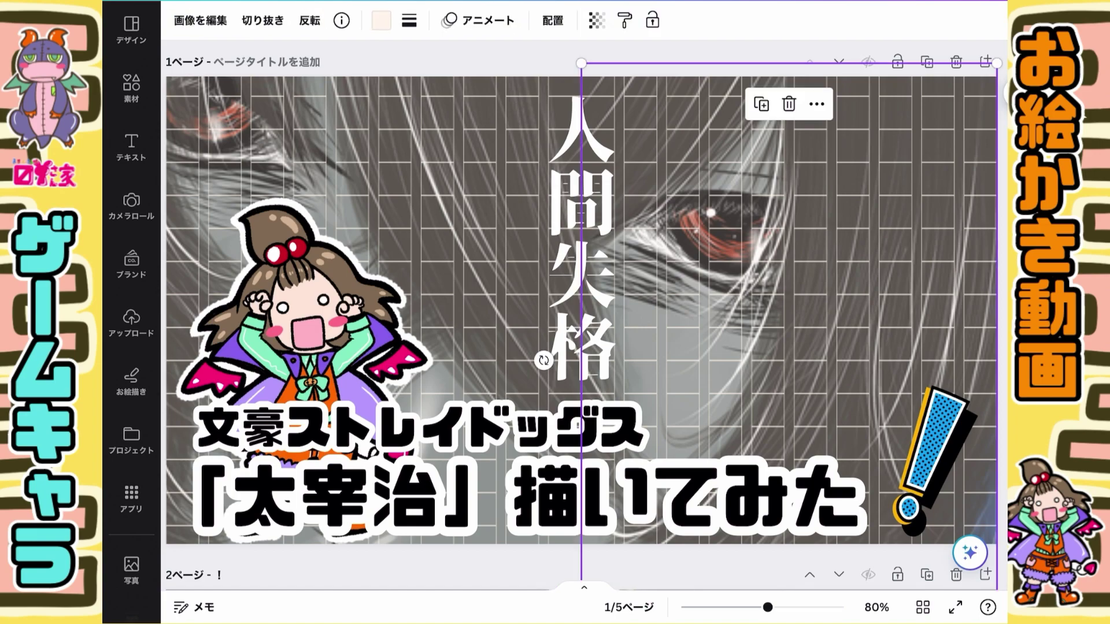
left_click(304, 369)
left_click(877, 328)
key("Escape")
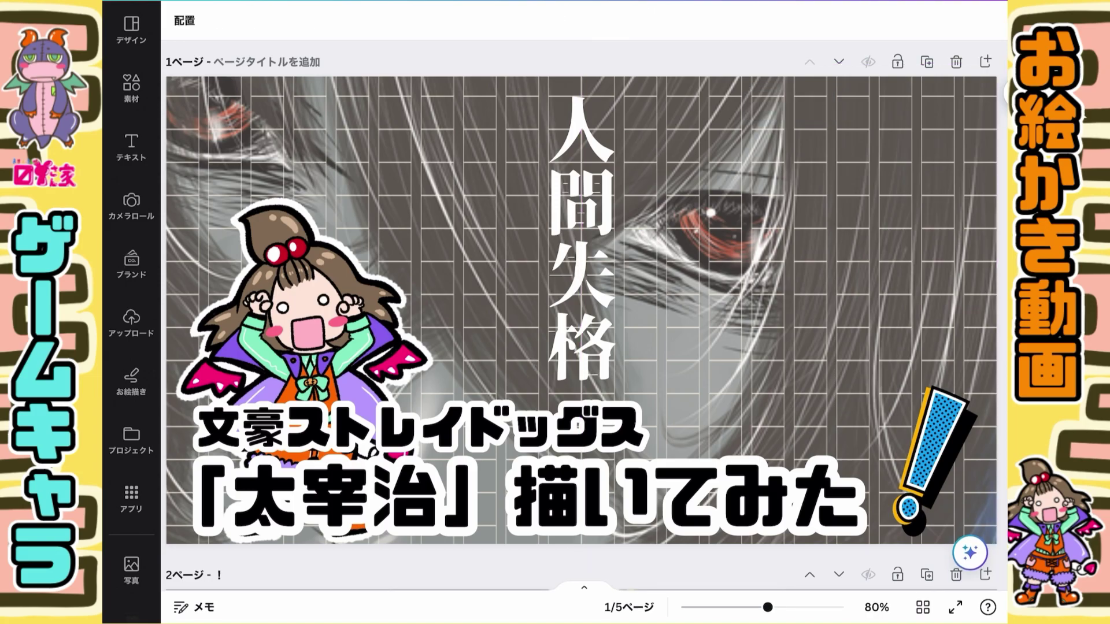
key("ctrl+Return")
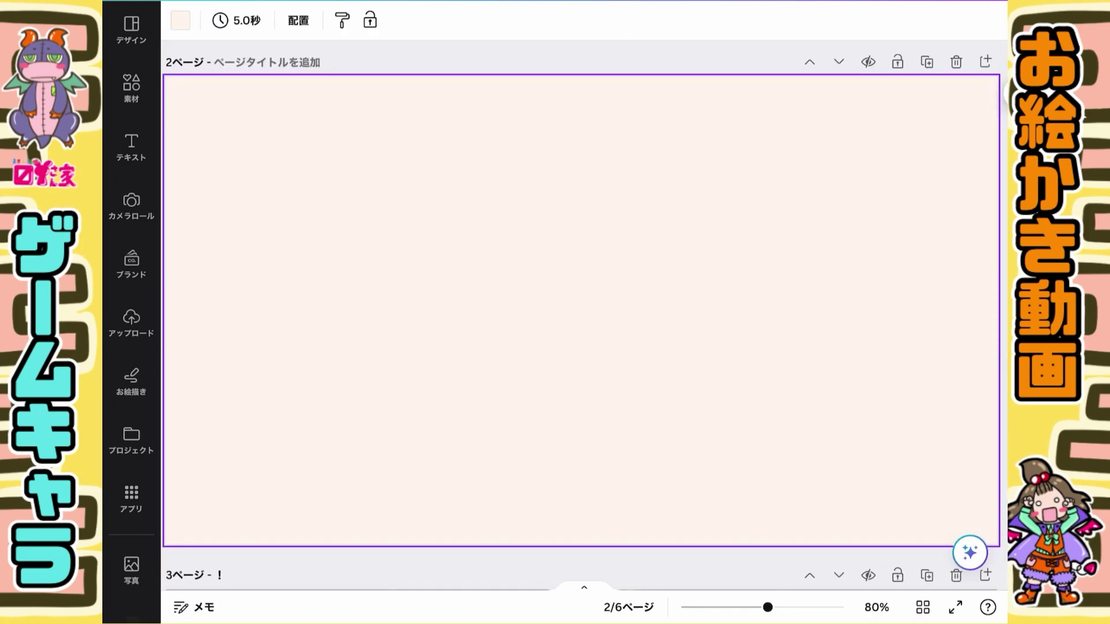
key("Delete")
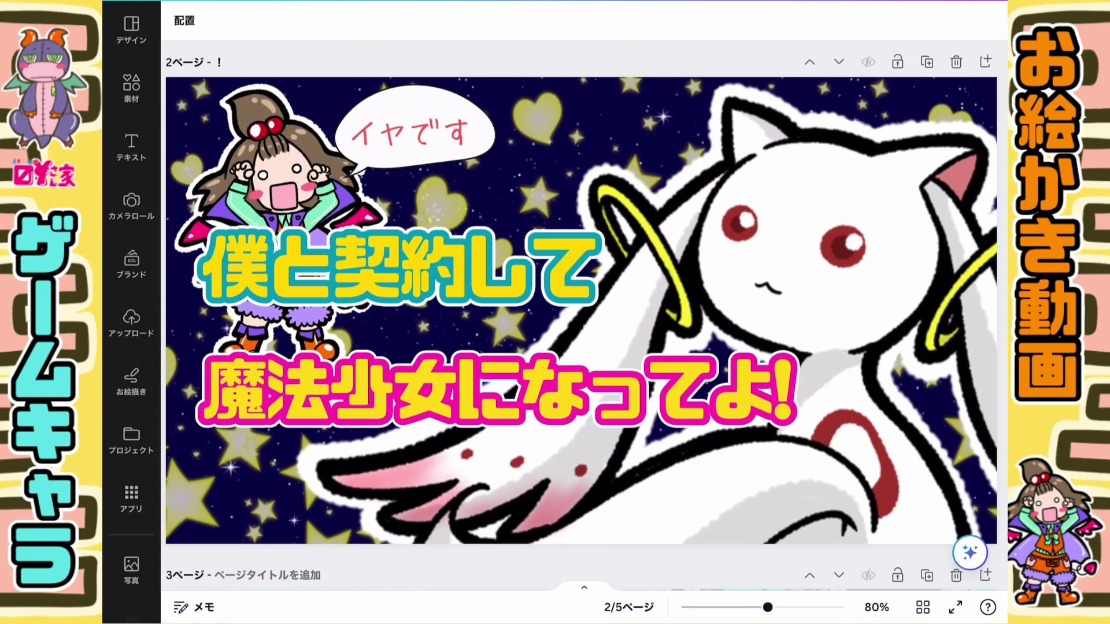
scroll(578, 316, "up", 10)
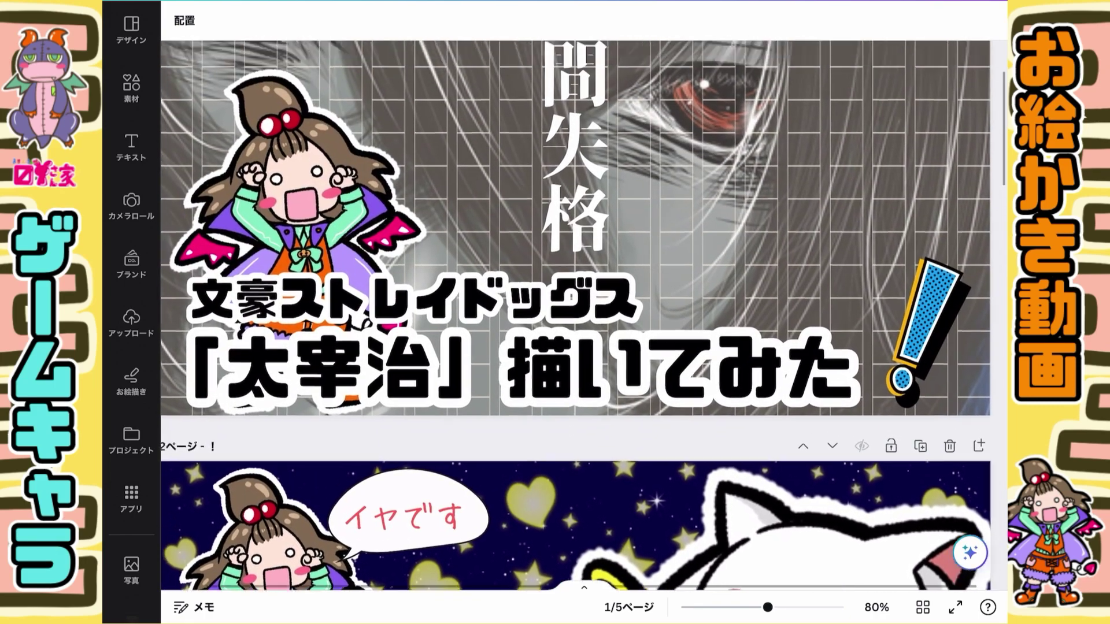
scroll(586, 331, "down", 1)
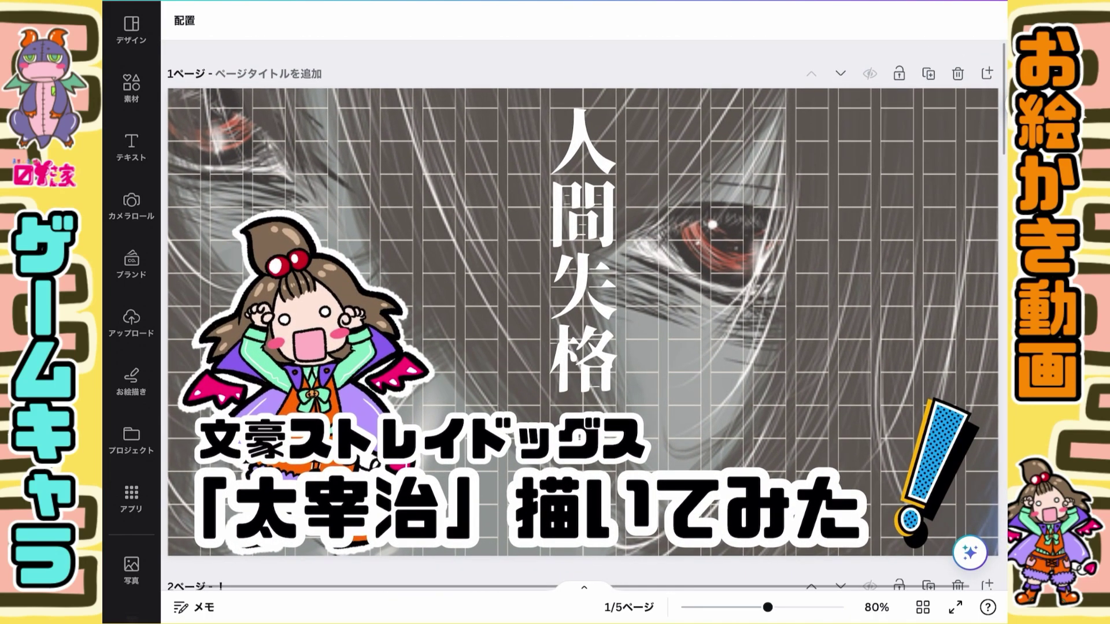
scroll(589, 312, "up", 1)
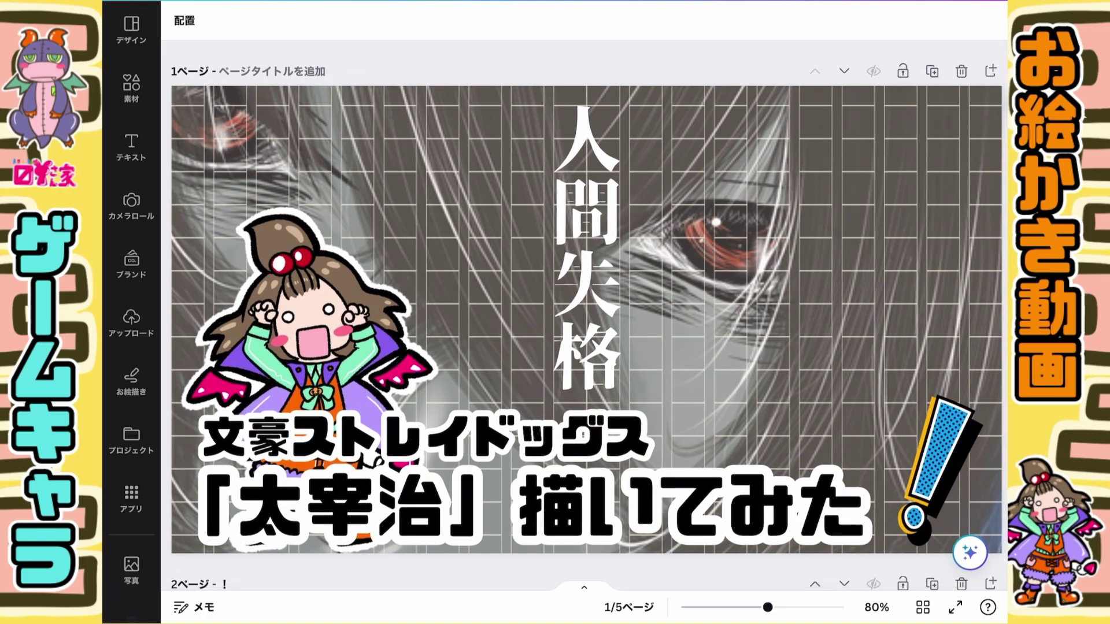
In Canva, duplicate page 1 of the thumbnail design and move the right half's grid image onto the left half
key("ctrl+d")
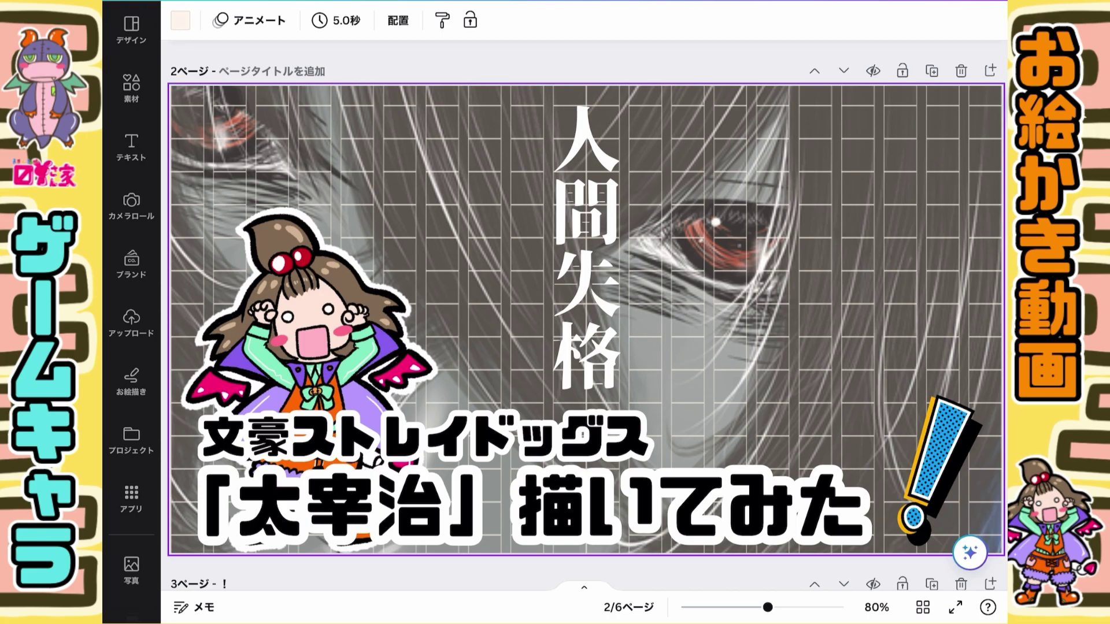
left_click(794, 326)
mouse_move(794, 326)
left_mouse_down()
mouse_move(604, 326)
mouse_move(794, 326)
left_mouse_up()
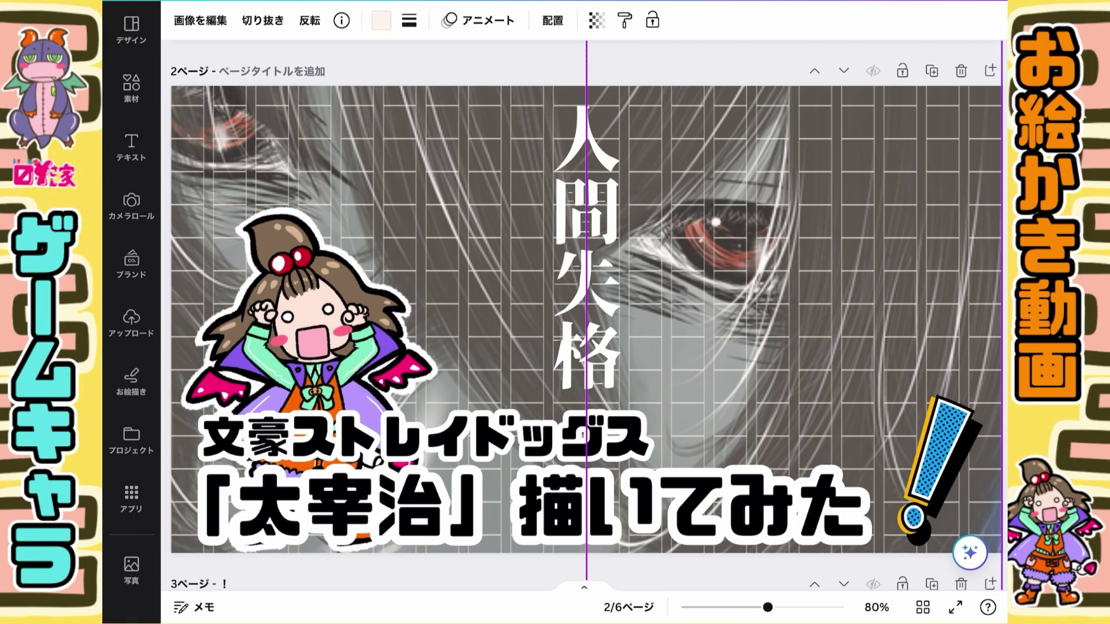
left_click_drag(794, 327, 301, 326)
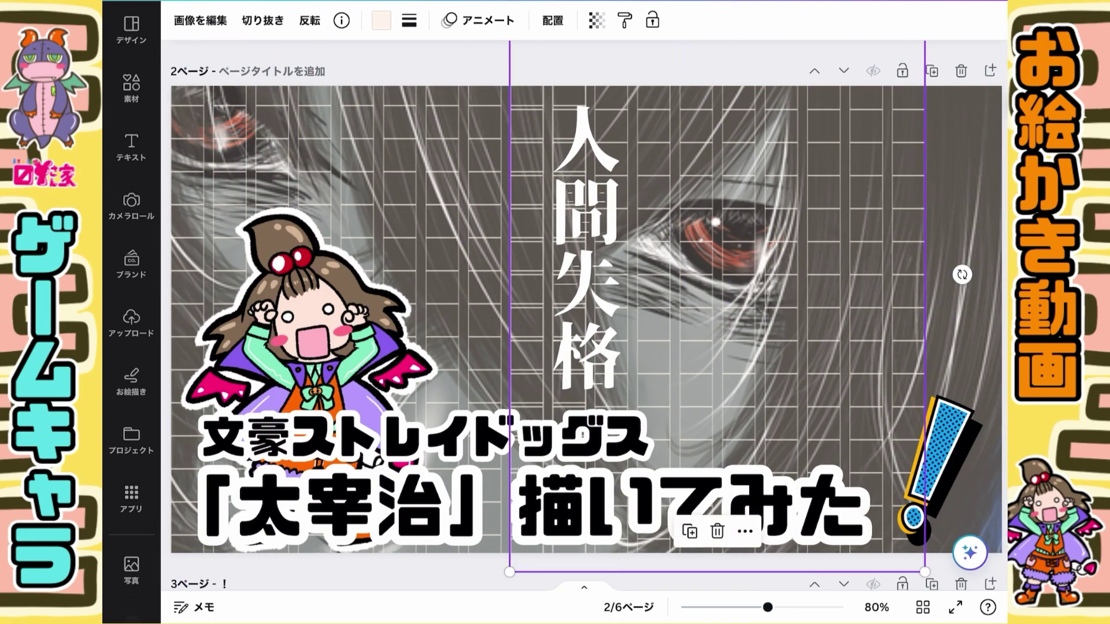
key("Escape")
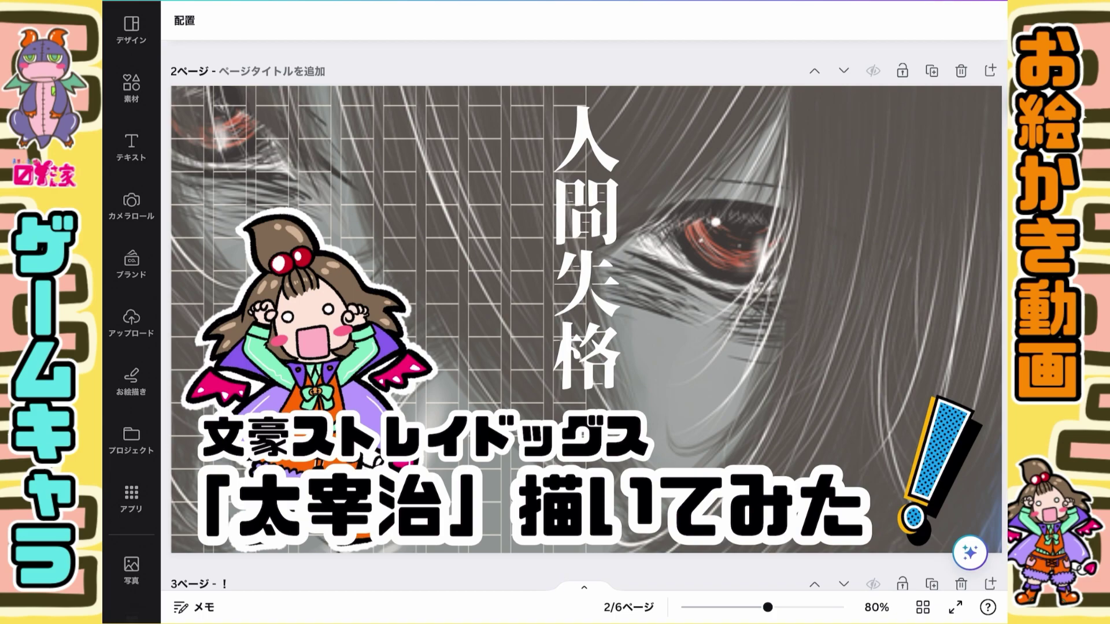
left_click(463, 231)
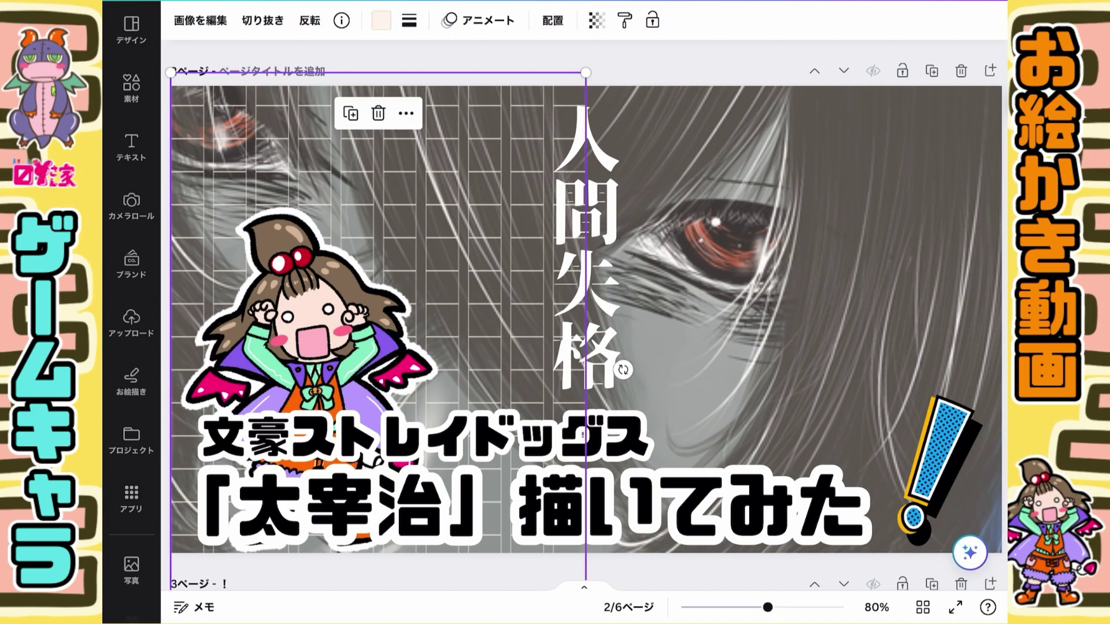